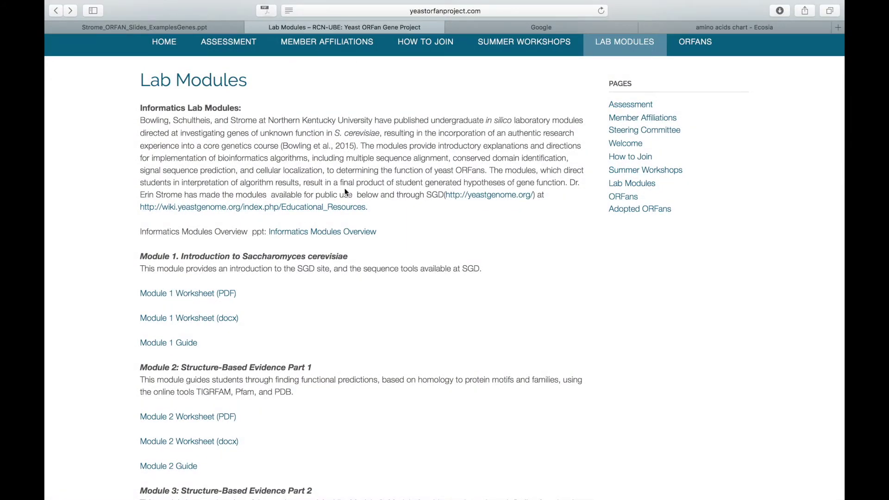
# Step: Download the Module 1 Worksheet docx and open it full-screen in Word
pyautogui.scroll(3, 345, 192)
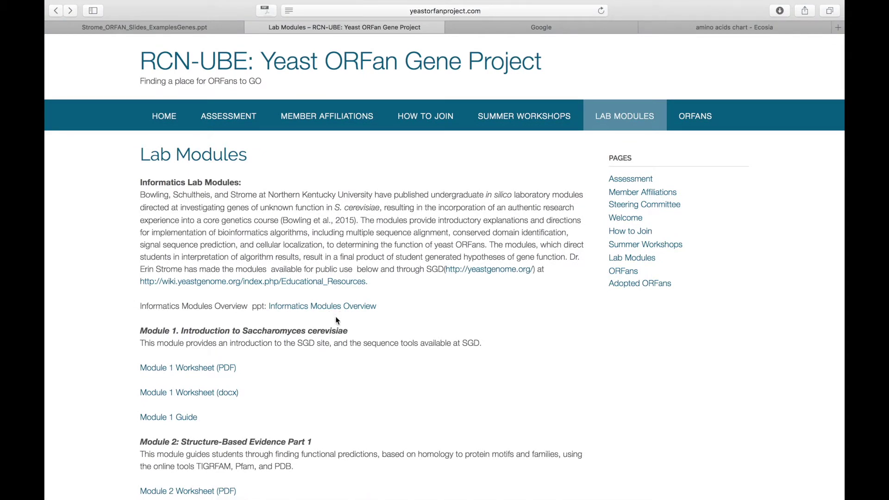
pyautogui.click(199, 393)
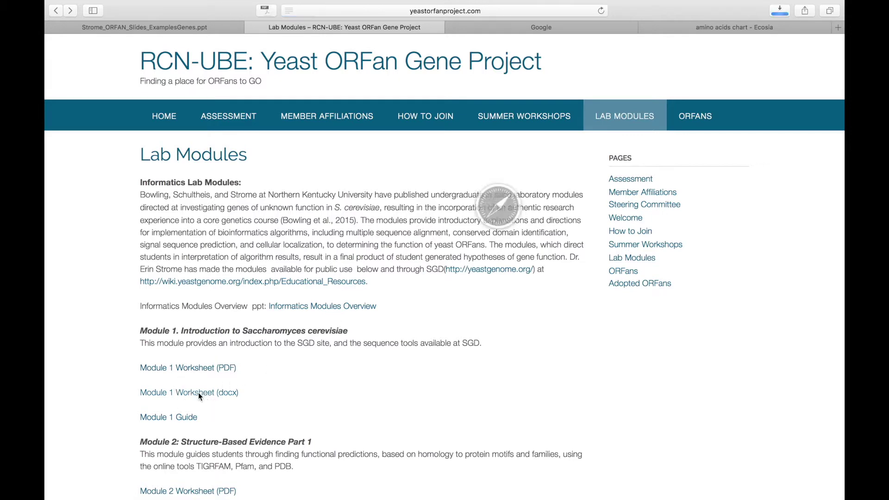
pyautogui.click(780, 10)
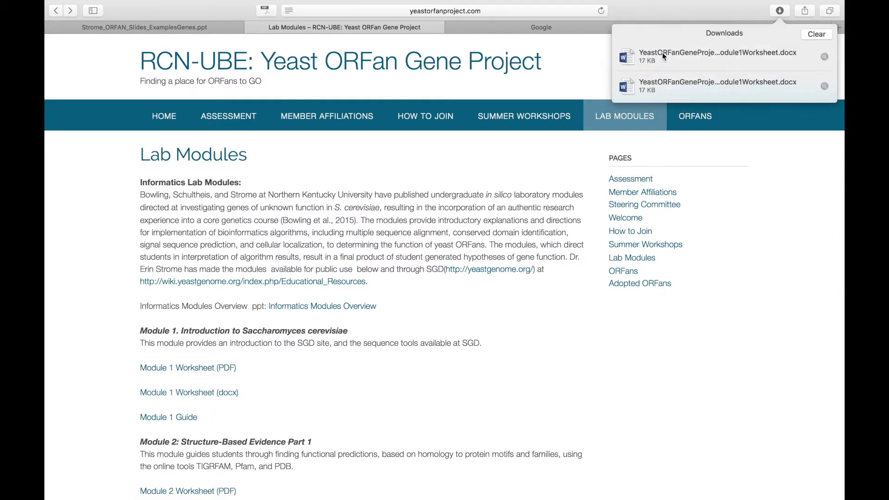
pyautogui.doubleClick(664, 56)
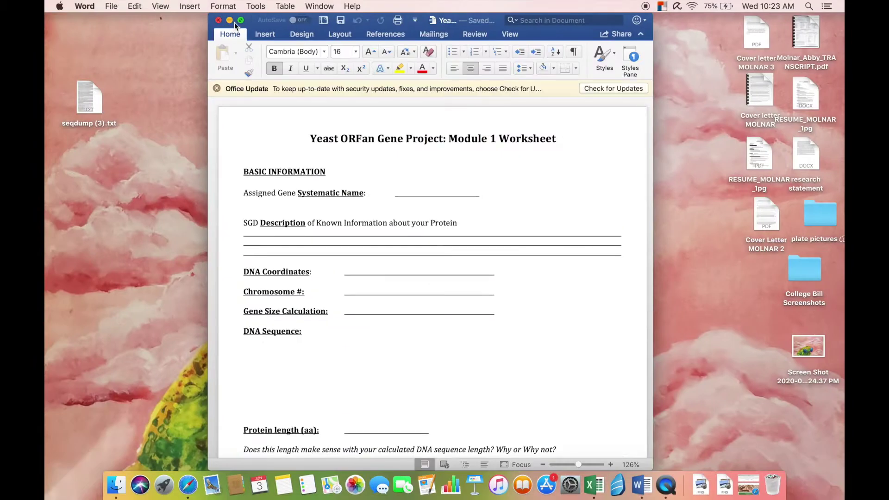
pyautogui.click(241, 19)
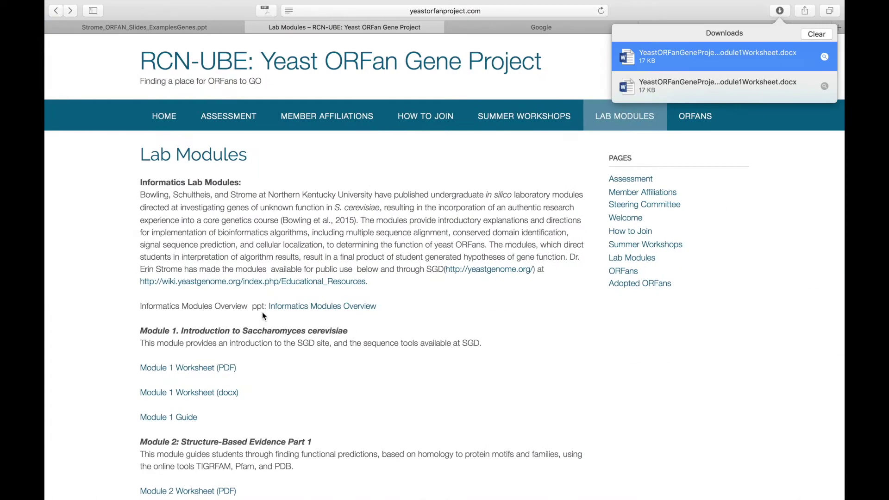
# Step: Open the Module 1 Guide PDF and scroll through it
pyautogui.click(173, 417)
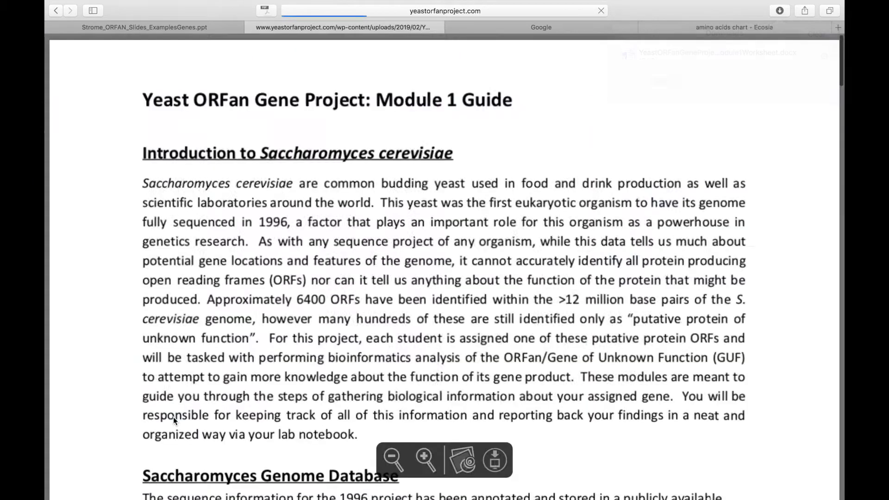
pyautogui.scroll(-12, 391, 268)
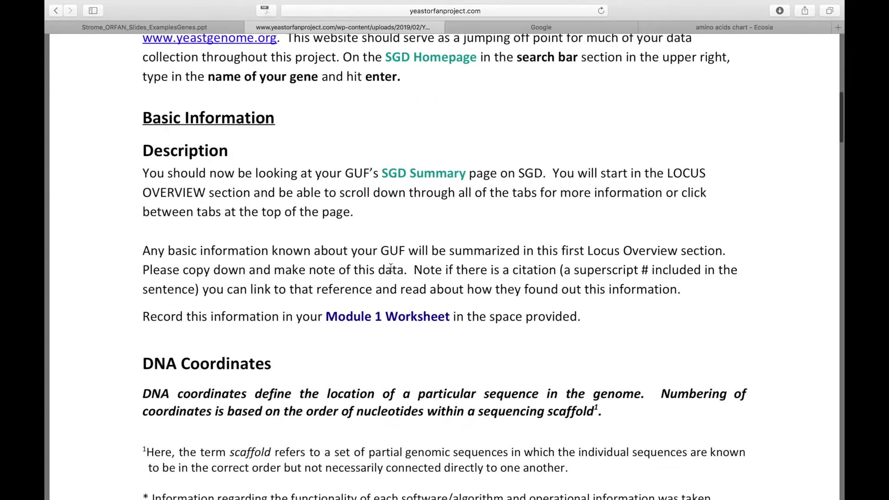
pyautogui.scroll(-14, 391, 268)
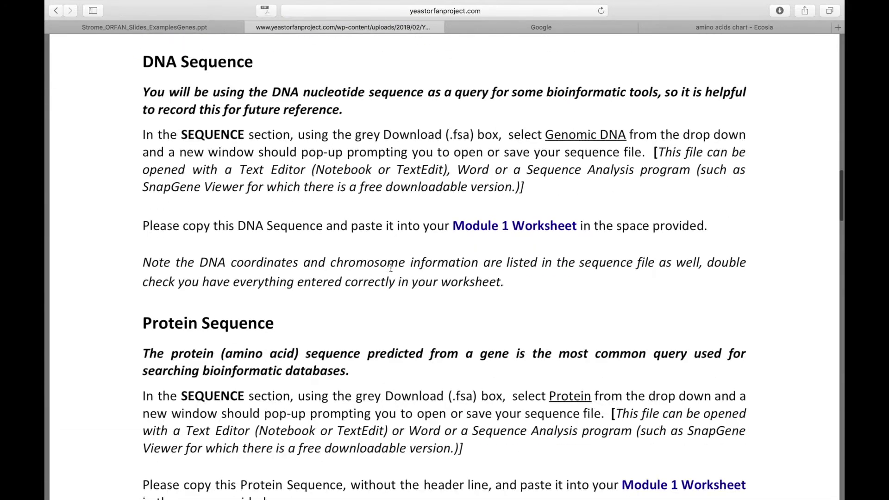
pyautogui.scroll(20, 391, 268)
pyautogui.scroll(3, 391, 268)
pyautogui.hscroll(-5, 203, 157)
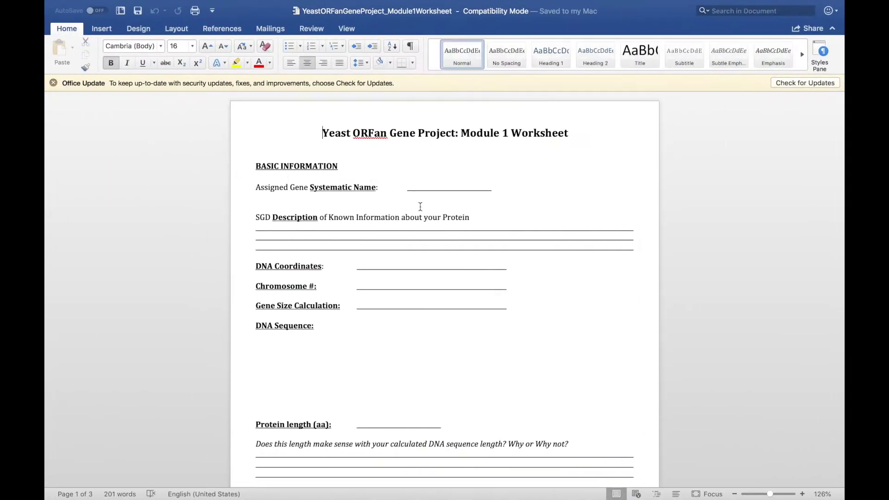
pyautogui.scroll(-5, 421, 206)
pyautogui.scroll(5, 420, 207)
pyautogui.hotkey('ctrl', 'Right')
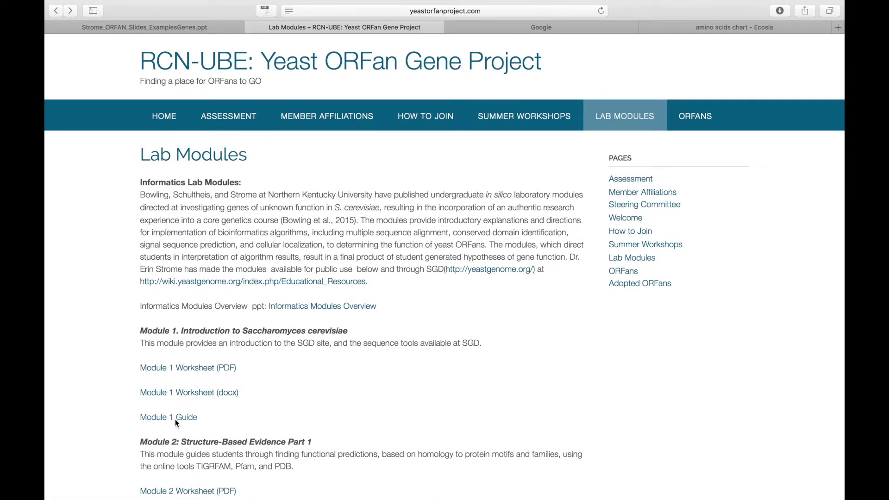
pyautogui.click(175, 418)
# Step: Google 'sgd', go to the SGD site and search for MEC1
pyautogui.click(571, 23)
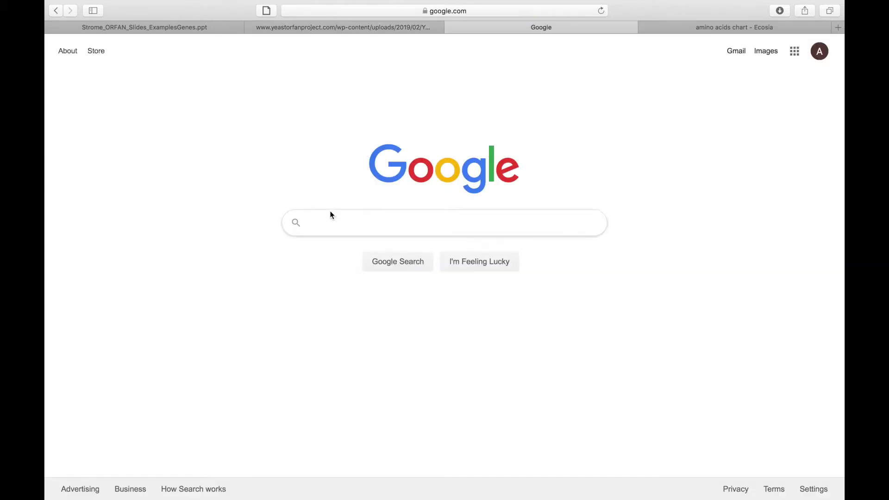
pyautogui.write('sgd')
pyautogui.press('Return')
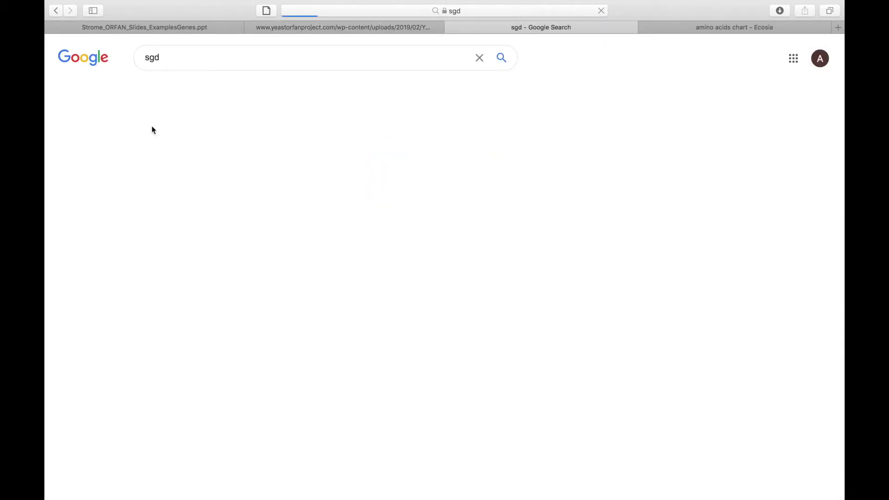
pyautogui.click(211, 151)
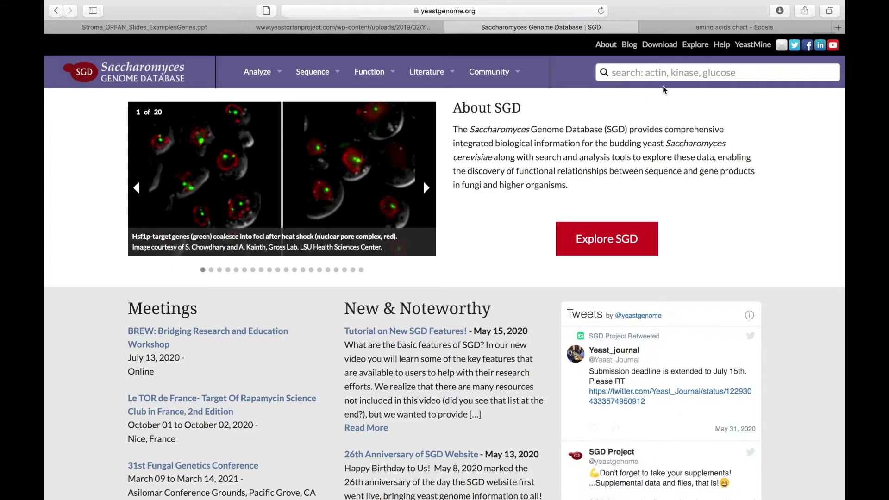
pyautogui.write('MEC1')
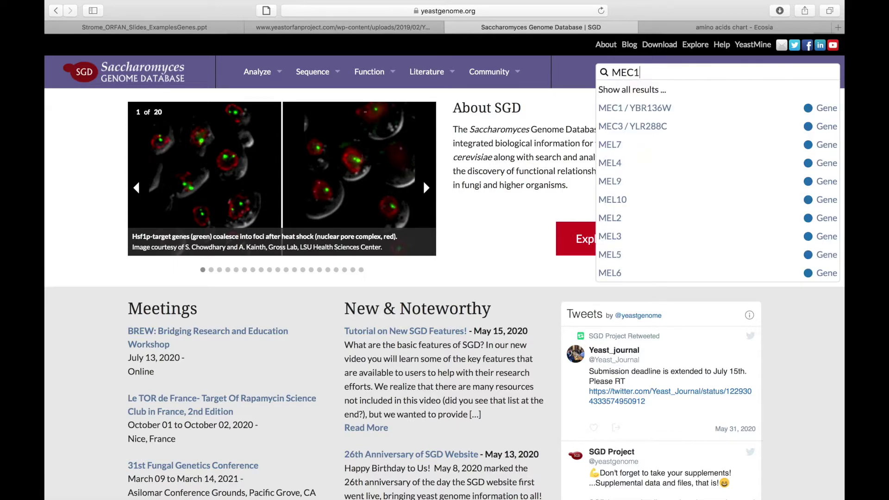
pyautogui.press('Return')
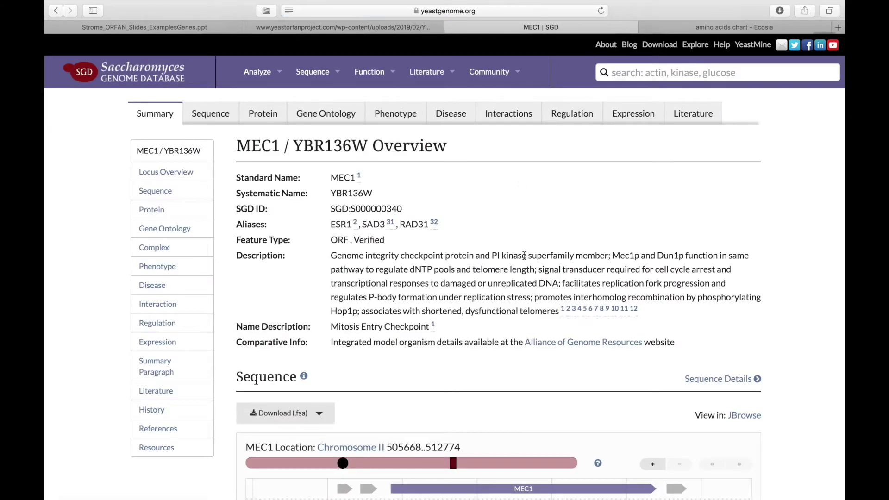
# Step: Enter MEC1 in light green in the worksheet's Systematic Name blank
pyautogui.hotkey('ctrl', 'Left')
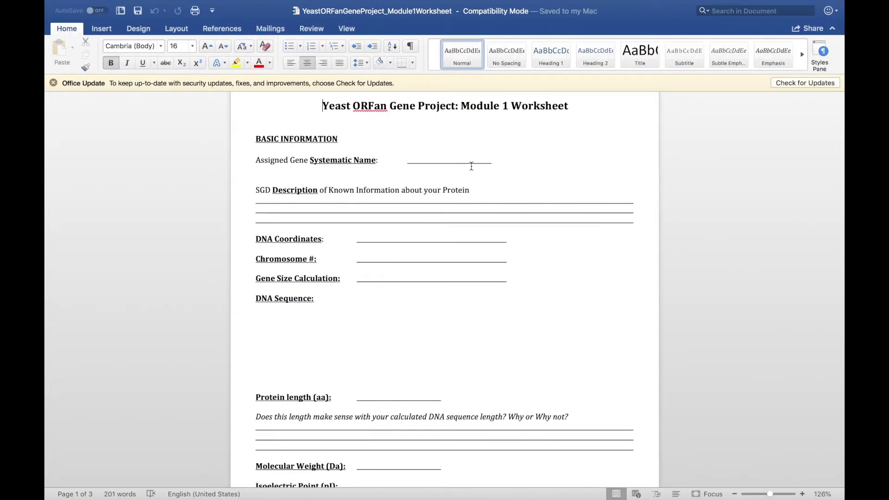
pyautogui.click(443, 163)
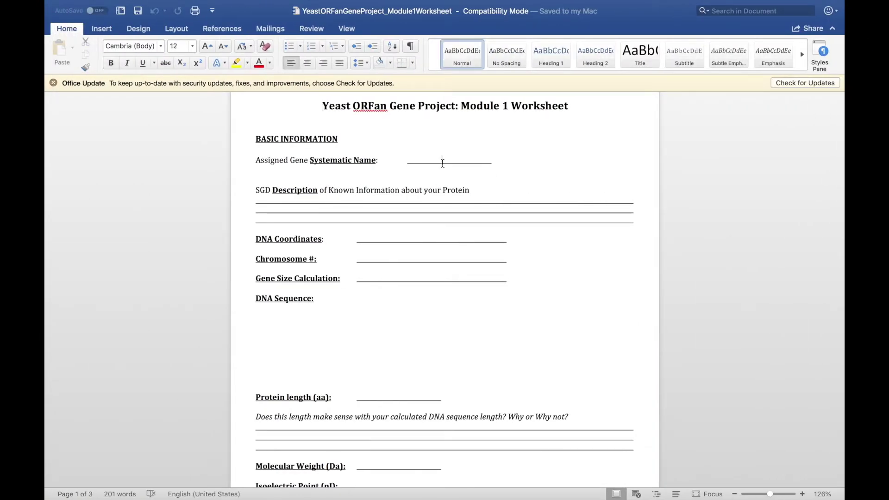
pyautogui.write('MEC1')
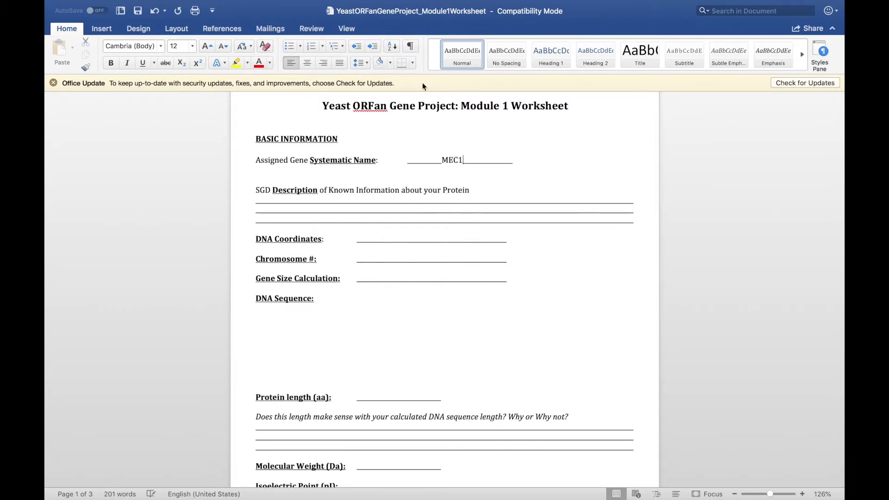
pyautogui.press('BackSpace')
pyautogui.press('BackSpace')
pyautogui.press('BackSpace')
pyautogui.press('BackSpace')
pyautogui.click(270, 63)
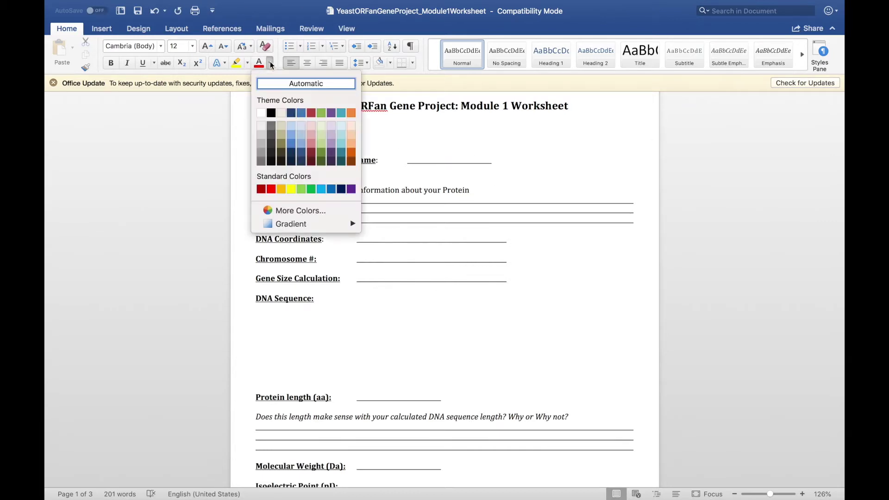
pyautogui.click(303, 189)
pyautogui.write('Me')
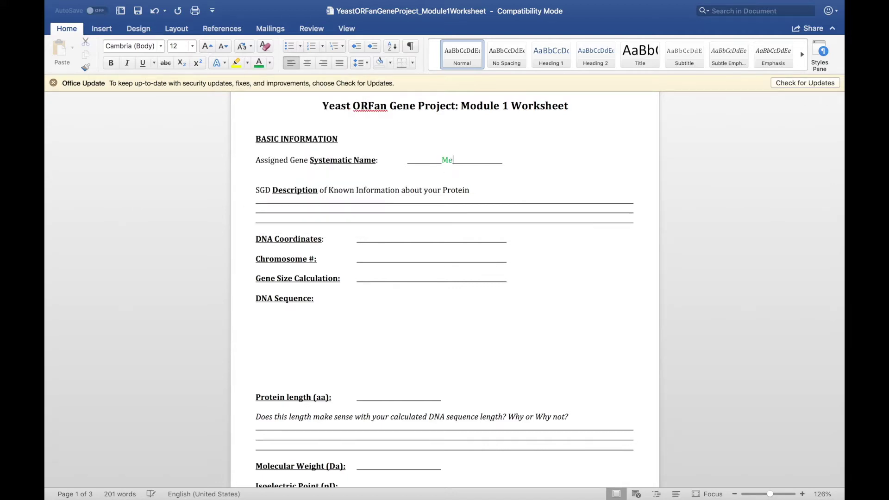
pyautogui.press('BackSpace')
pyautogui.write('EC1')
# Step: Copy the SGD MEC1 description onto the Description line and colour it green
pyautogui.hotkey('ctrl', 'Right')
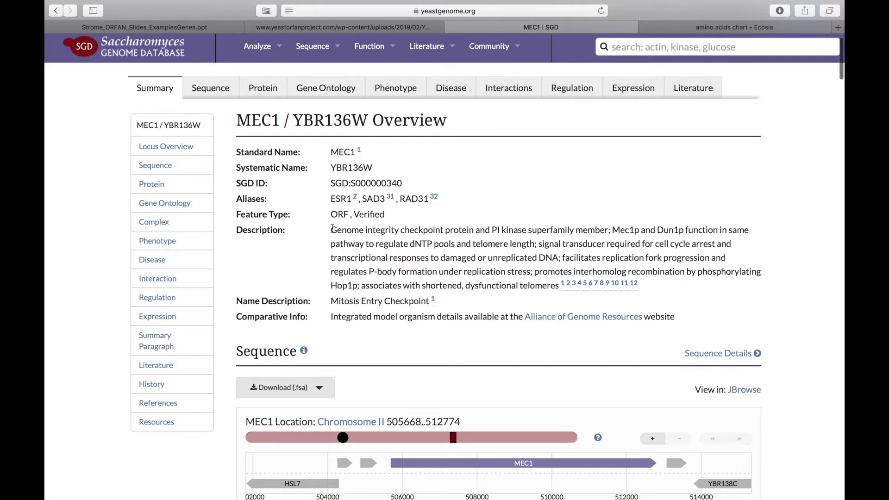
pyautogui.moveTo(331, 227); pyautogui.dragTo(560, 283)
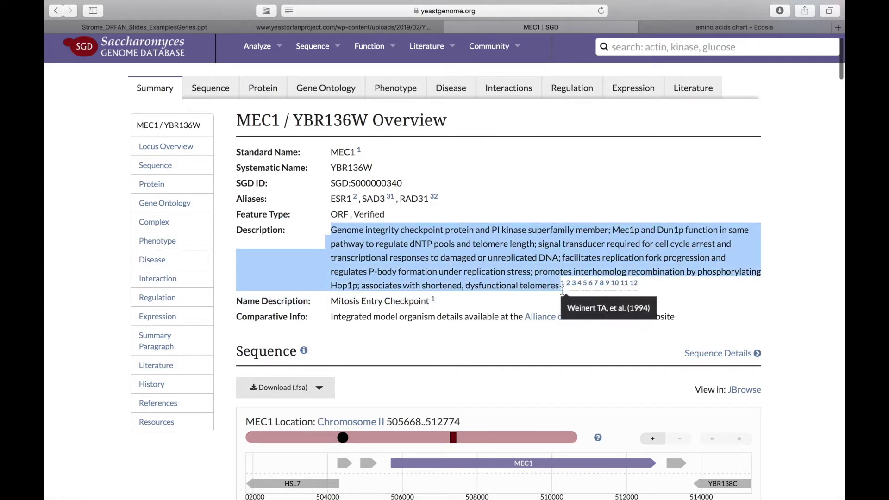
pyautogui.rightClick(485, 260)
pyautogui.click(503, 293)
pyautogui.press('super+Tab')
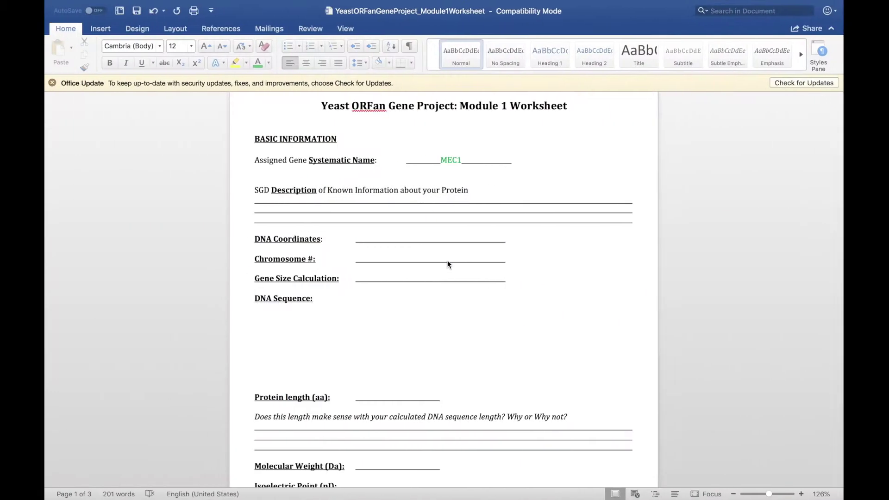
pyautogui.click(374, 204)
pyautogui.press('super+v')
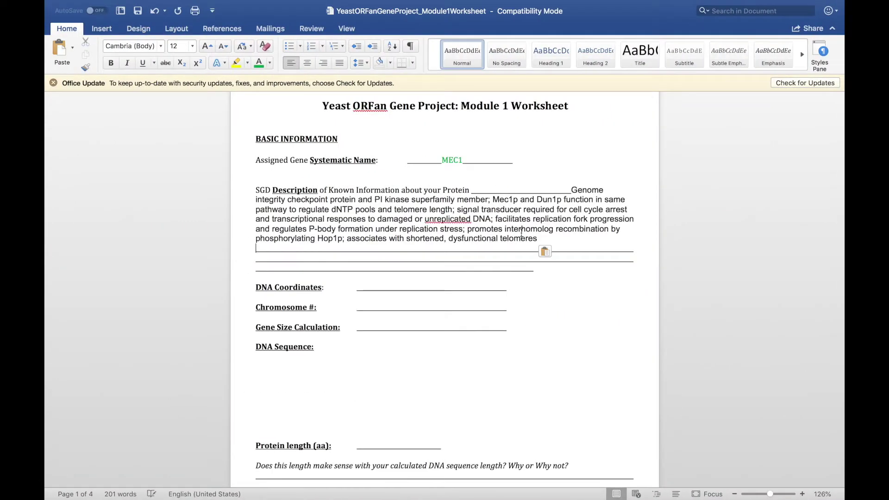
pyautogui.keyDown('shift'); pyautogui.click(577, 190); pyautogui.keyUp('shift')
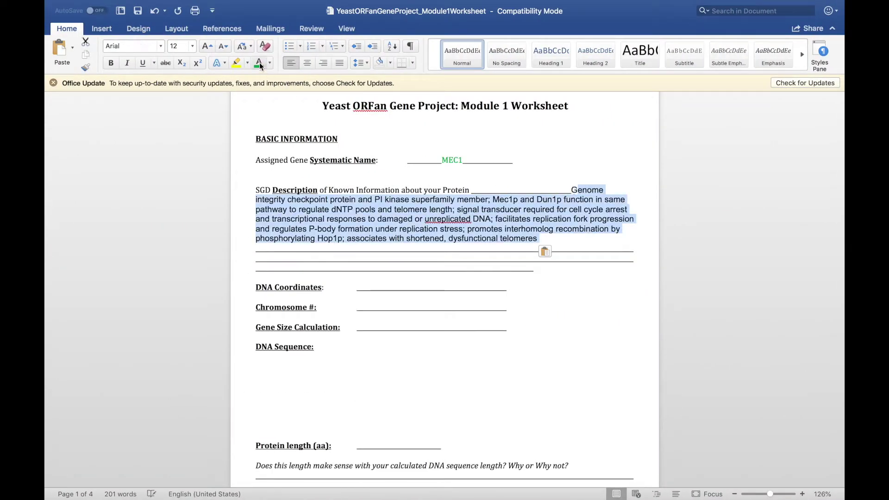
pyautogui.click(397, 284)
pyautogui.scroll(2, 398, 287)
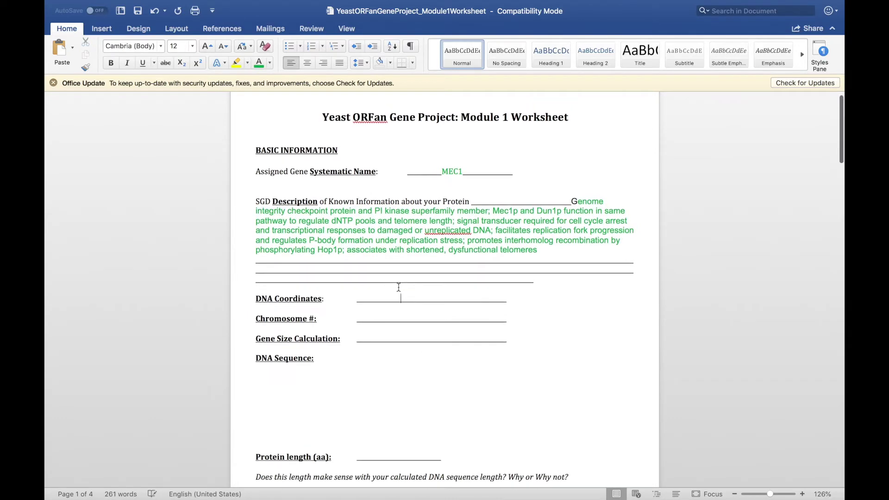
pyautogui.press('super+Tab')
pyautogui.click(435, 334)
# Step: Copy the coordinates 505668..512774 from SGD's MEC1 Sequence section
pyautogui.scroll(-5, 435, 333)
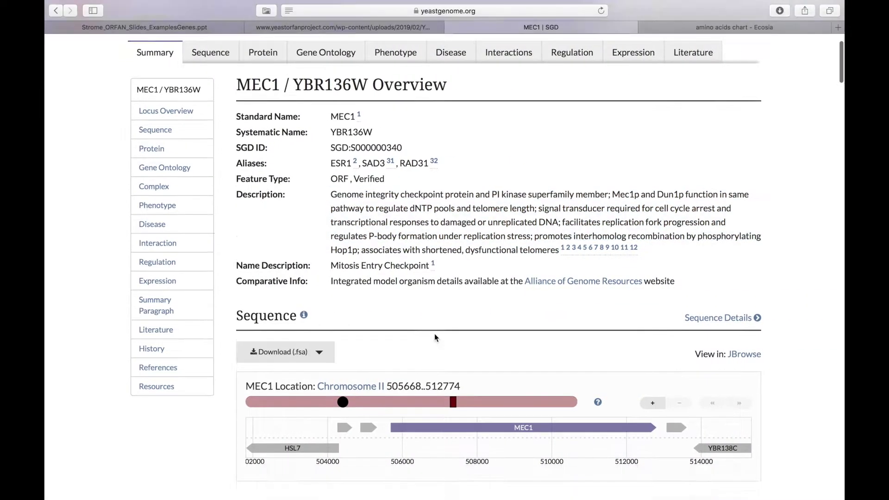
pyautogui.scroll(-3, 435, 333)
pyautogui.scroll(3, 522, 296)
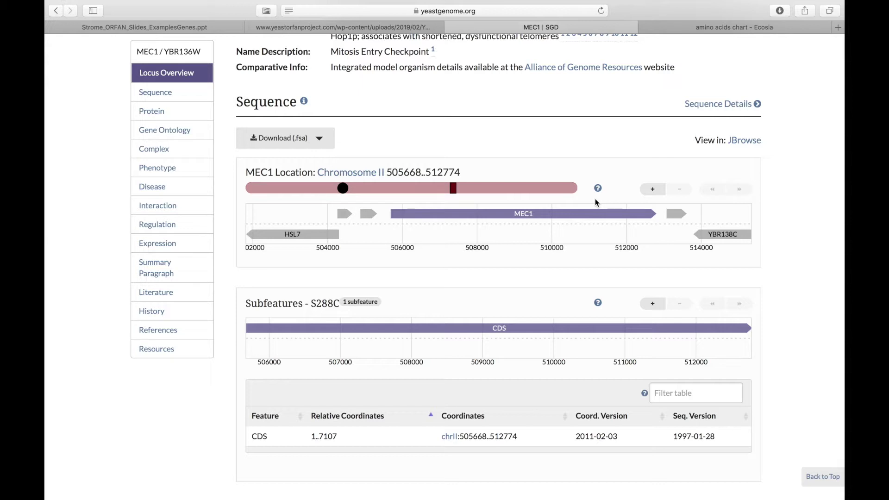
pyautogui.scroll(-2, 595, 199)
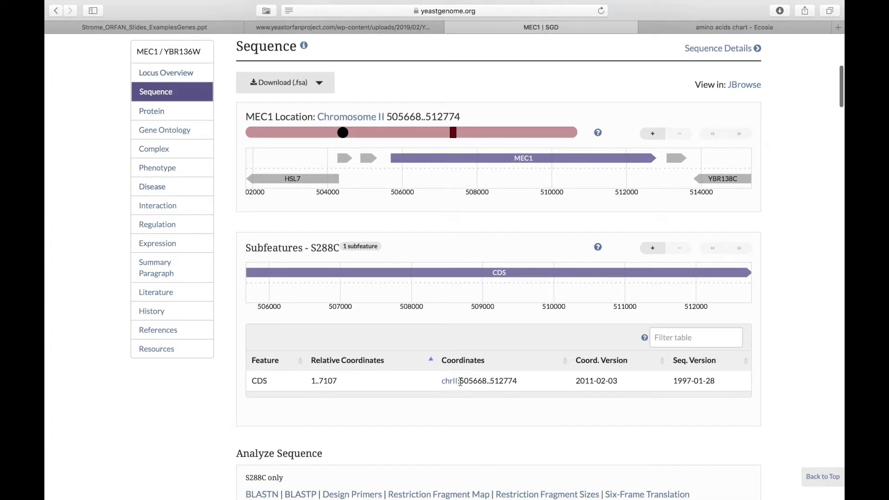
pyautogui.moveTo(464, 383); pyautogui.dragTo(520, 390)
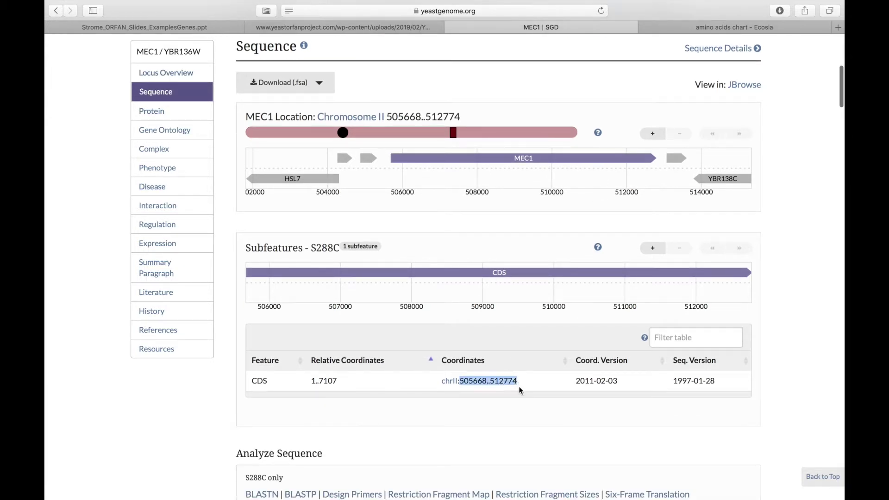
pyautogui.rightClick(492, 382)
pyautogui.click(514, 415)
# Step: Paste 505668..512774 on the DNA Coordinates line and colour it green
pyautogui.press('super+Tab')
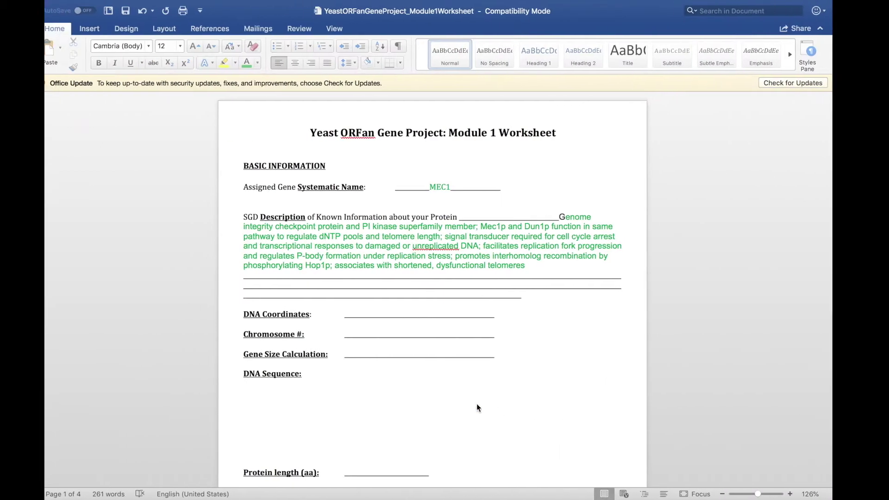
pyautogui.click(401, 320)
pyautogui.press('super+v')
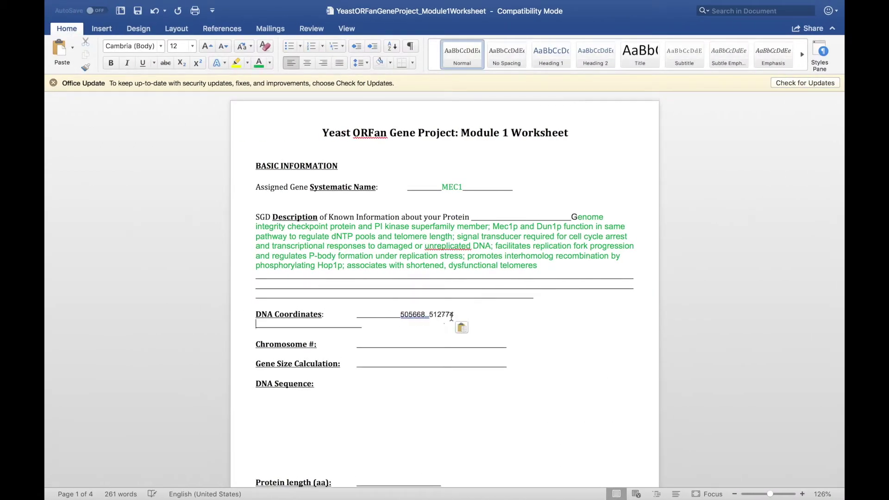
pyautogui.moveTo(454, 315); pyautogui.dragTo(404, 318)
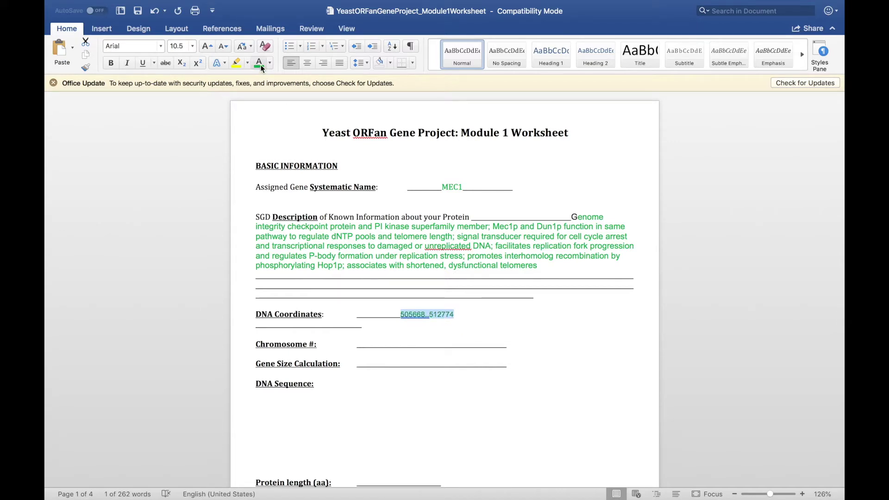
pyautogui.click(261, 65)
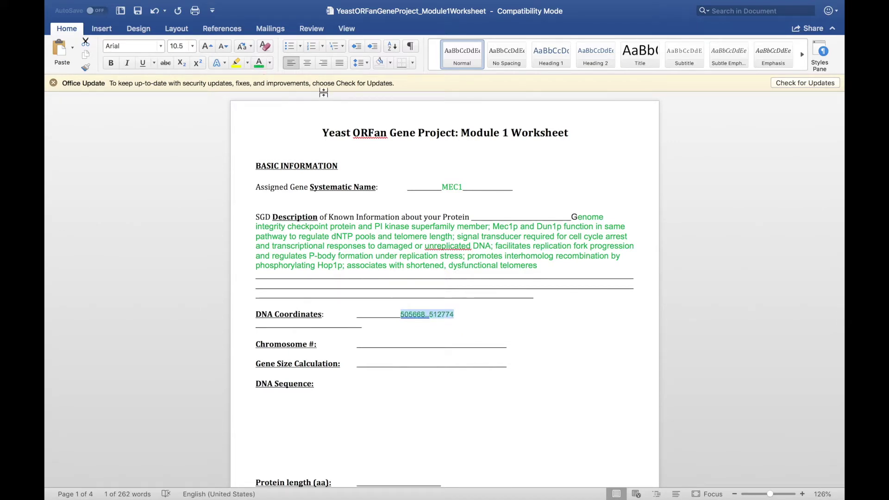
pyautogui.click(426, 350)
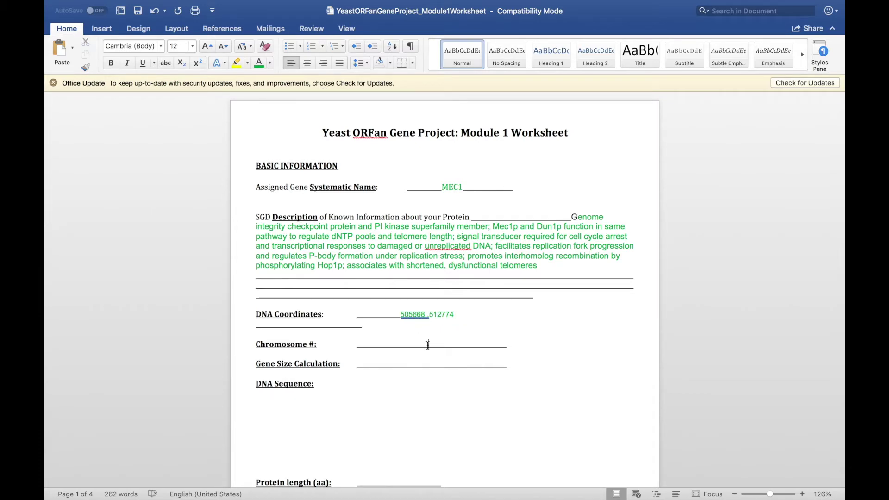
# Step: Enter chromosome 2 and gene size 7,106, colouring the gene size green
pyautogui.hotkey('ctrl', 'Right')
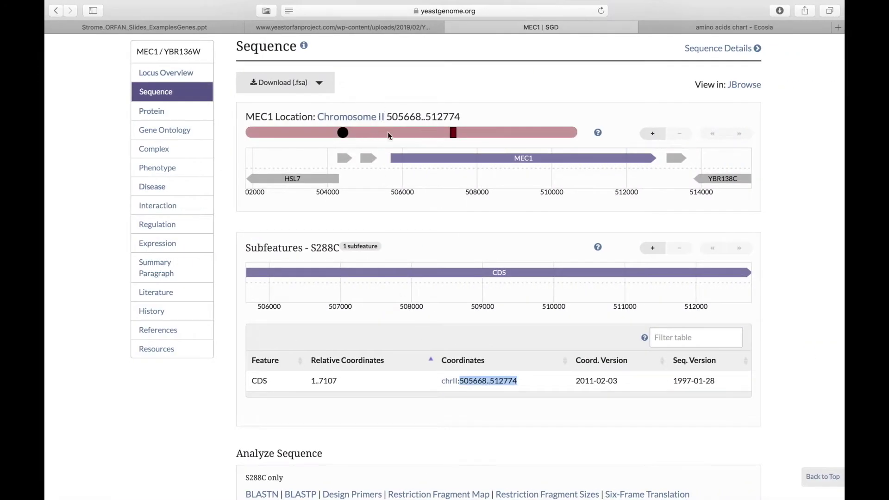
pyautogui.hotkey('ctrl', 'Left')
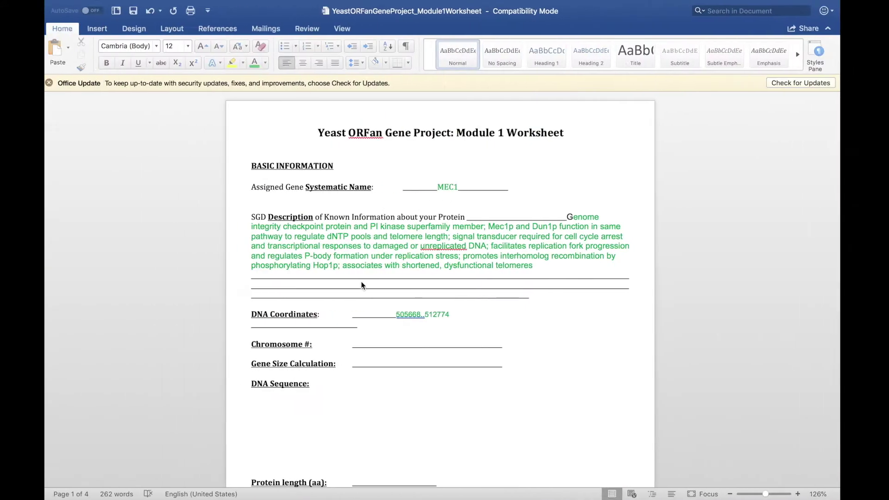
pyautogui.click(408, 340)
pyautogui.write('2')
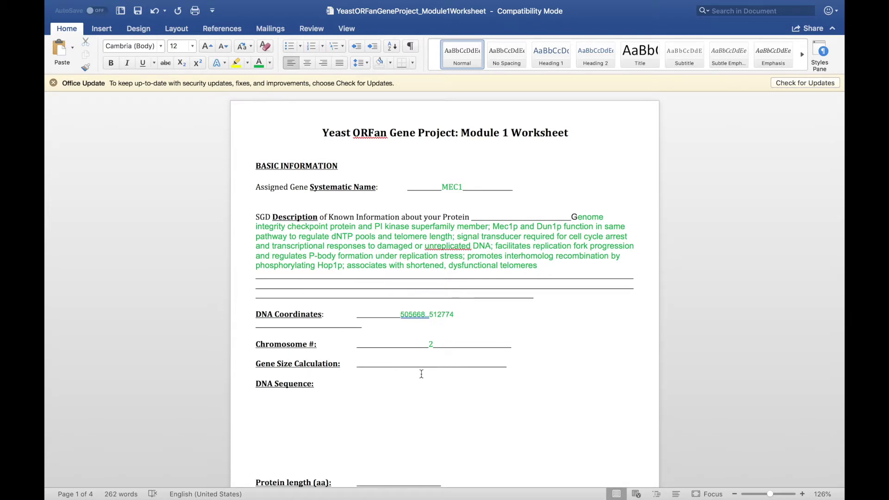
pyautogui.write('7,106')
pyautogui.doubleClick(416, 363)
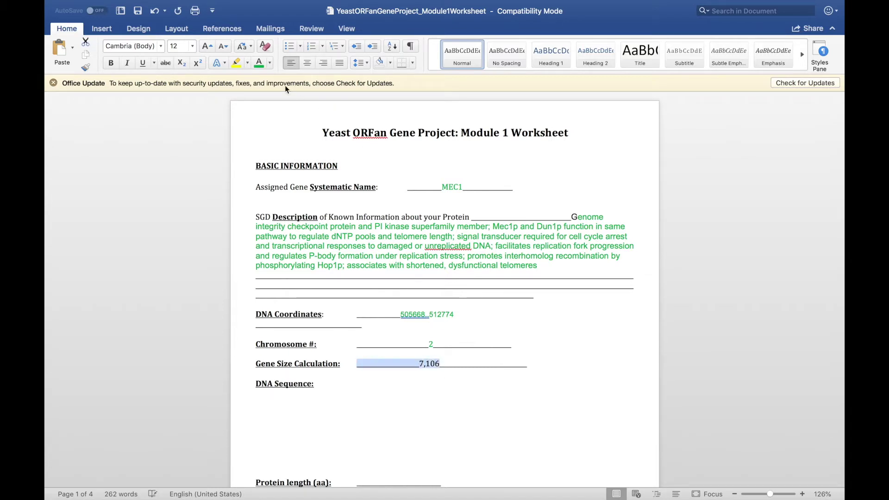
pyautogui.click(257, 63)
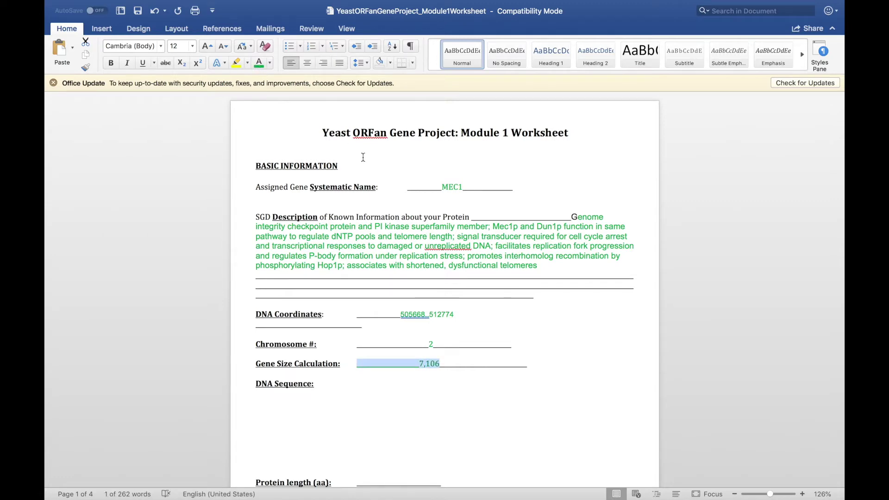
# Step: Place the insertion point in the DNA Sequence area and return to the browser
pyautogui.scroll(-5, 483, 233)
pyautogui.click(435, 272)
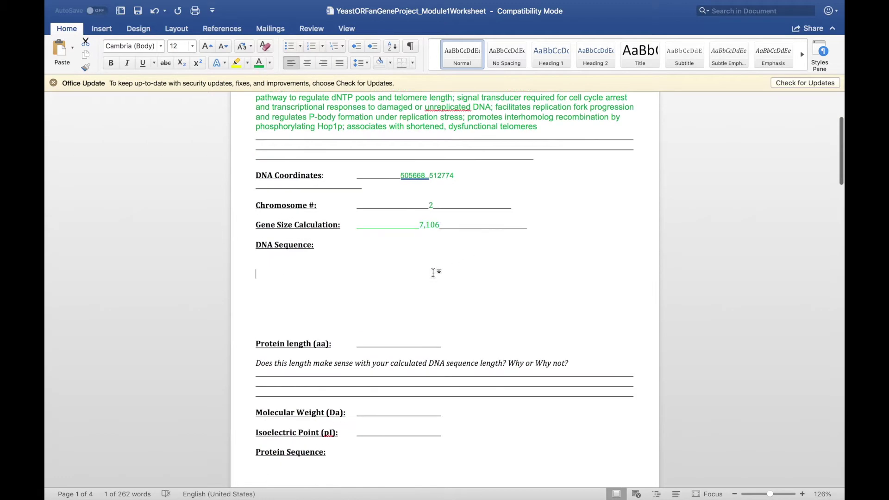
pyautogui.click(394, 343)
pyautogui.hotkey('ctrl', 'Right')
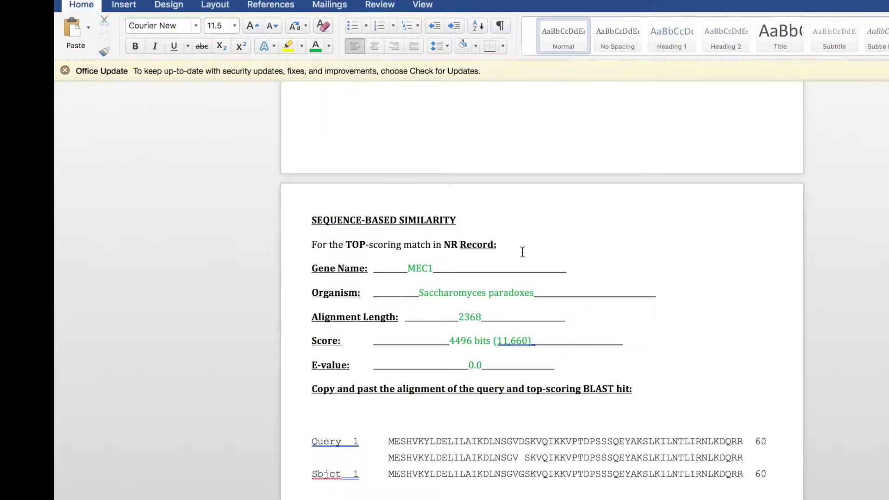
pyautogui.scroll(15, 522, 252)
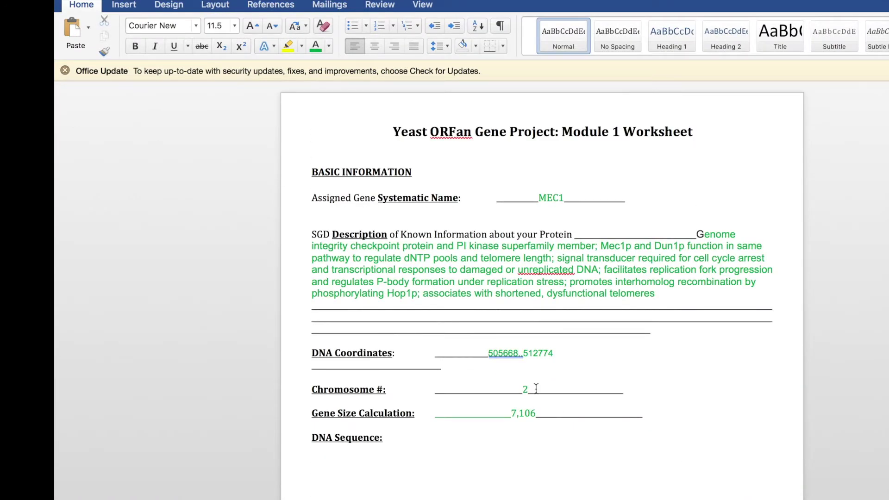
pyautogui.scroll(-10, 536, 388)
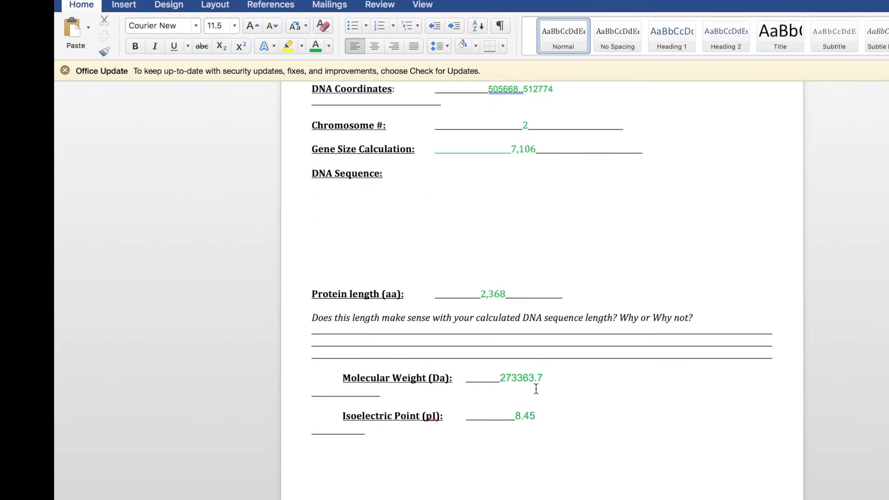
pyautogui.click(401, 186)
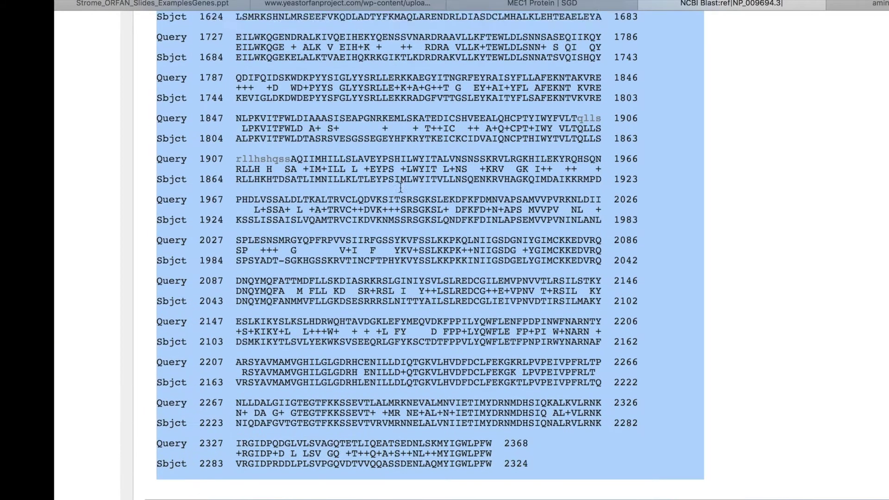
# Step: Go back to the MEC1 SGD overview and show its Sequence download choices
pyautogui.click(371, 20)
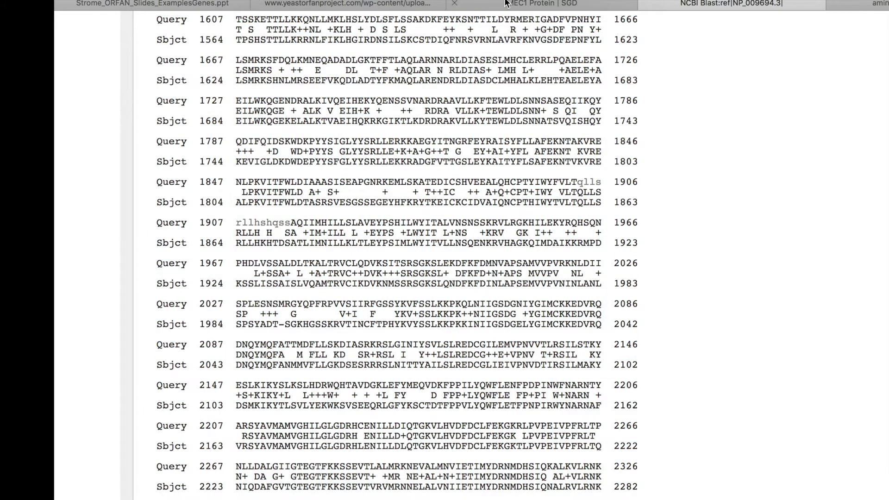
pyautogui.click(531, 5)
pyautogui.scroll(1, 461, 163)
pyautogui.scroll(15, 460, 163)
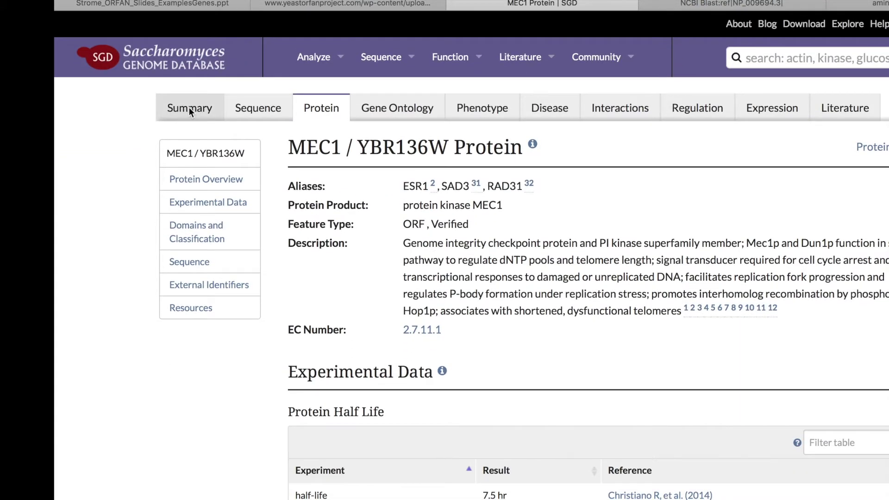
pyautogui.click(189, 107)
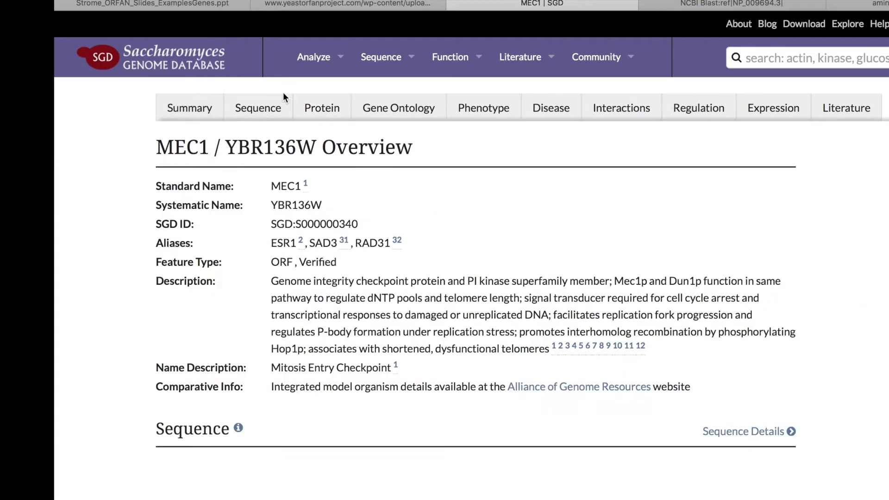
pyautogui.scroll(-2, 438, 469)
pyautogui.scroll(-2, 438, 468)
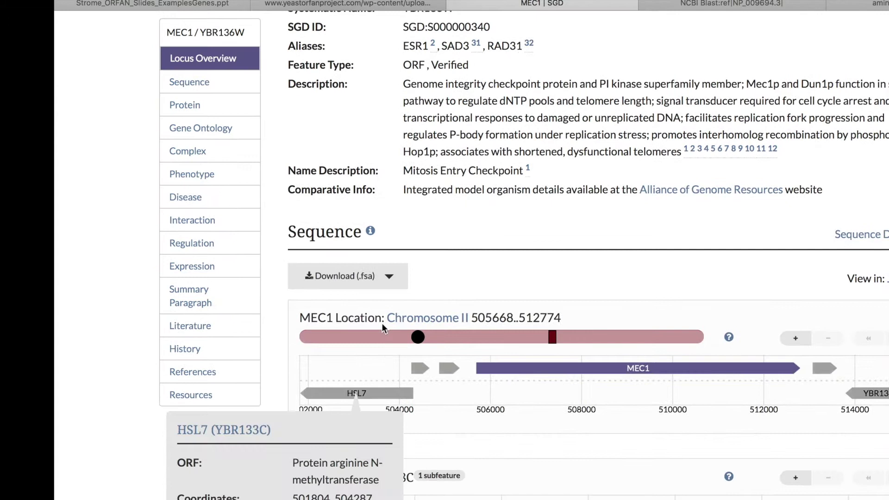
pyautogui.click(360, 282)
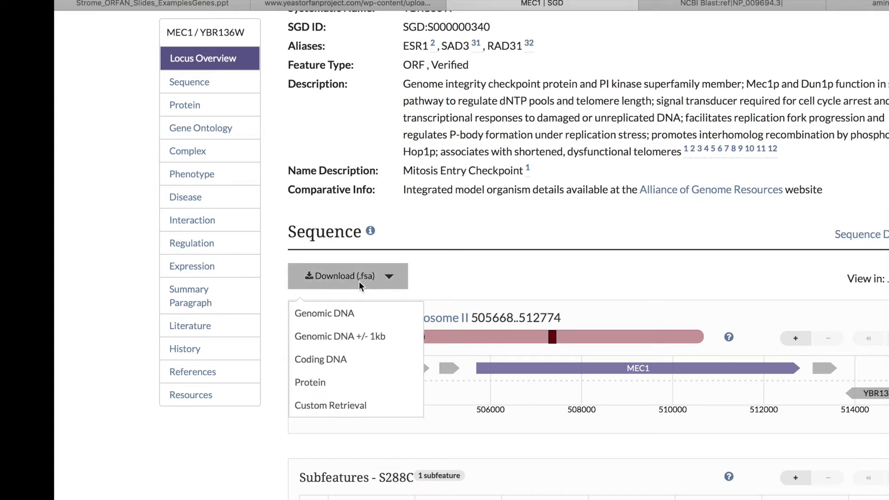
# Step: Download the MEC1 genomic FASTA and copy its full text from TextEdit
pyautogui.click(338, 315)
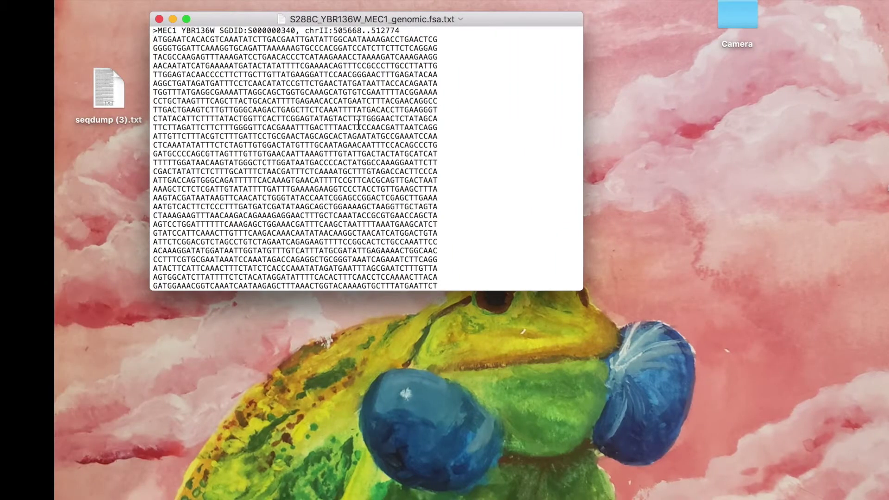
pyautogui.scroll(-15, 417, 272)
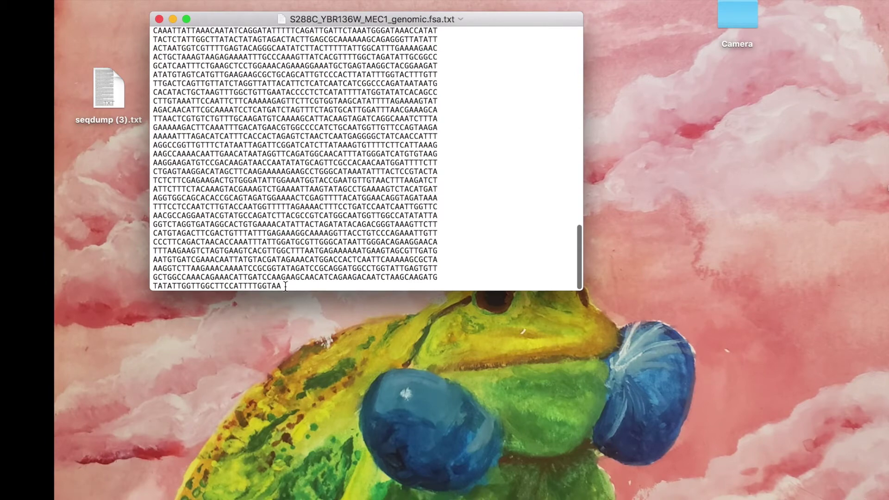
pyautogui.moveTo(281, 286); pyautogui.dragTo(166, 23)
pyautogui.rightClick(217, 122)
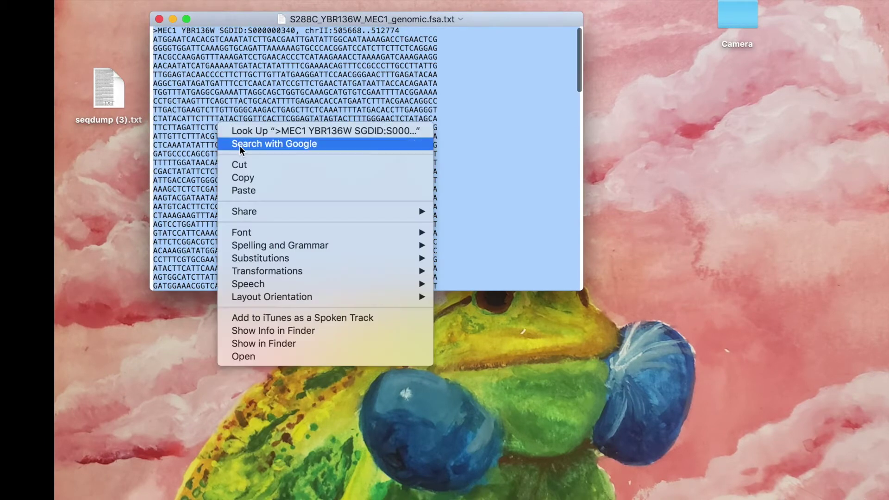
pyautogui.click(260, 179)
pyautogui.hotkey('ctrl', 'Right')
pyautogui.hotkey('ctrl', 'Right')
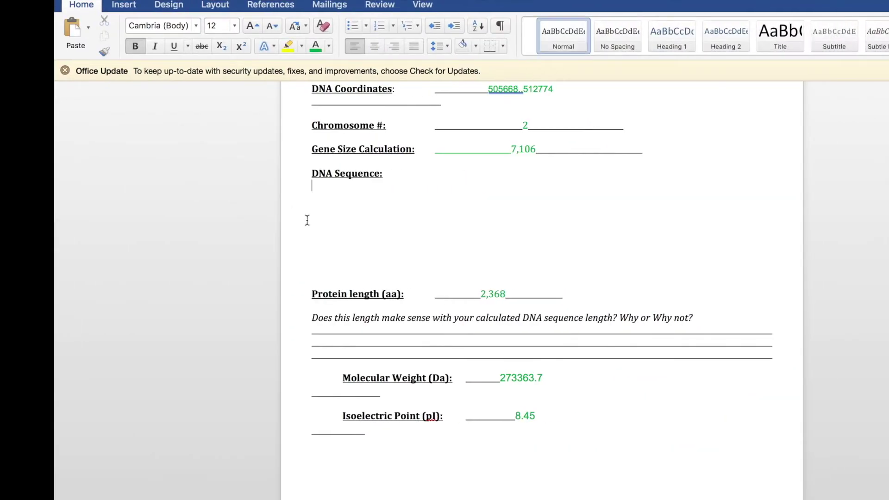
# Step: Paste the MEC1 genomic sequence under DNA Sequence, unbolded, in Courier New
pyautogui.write('v')
pyautogui.press('super+v')
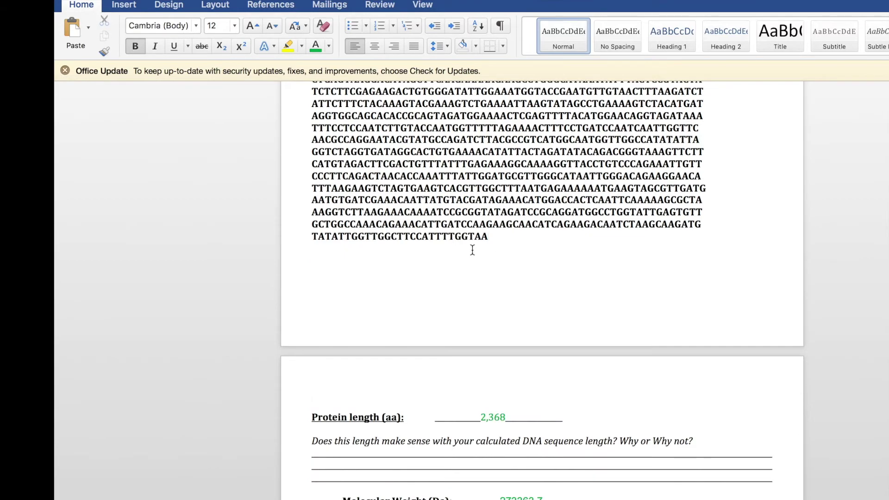
pyautogui.moveTo(472, 250); pyautogui.dragTo(308, 450)
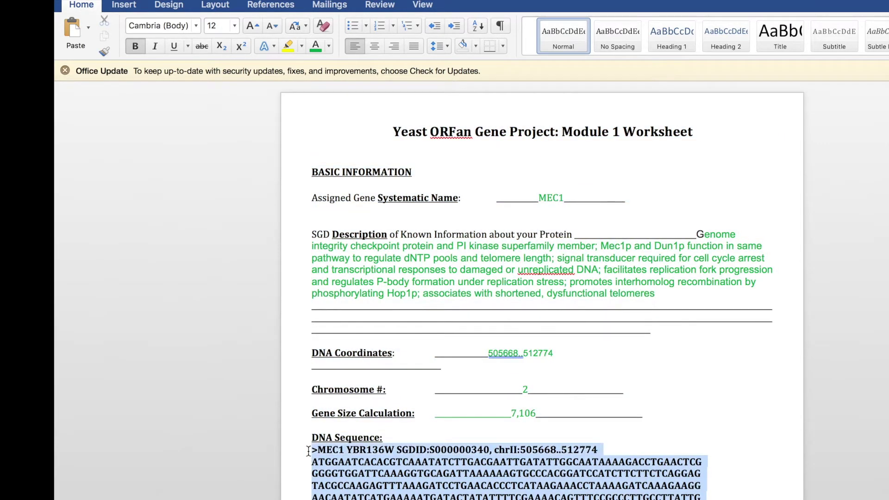
pyautogui.click(135, 46)
pyautogui.click(197, 25)
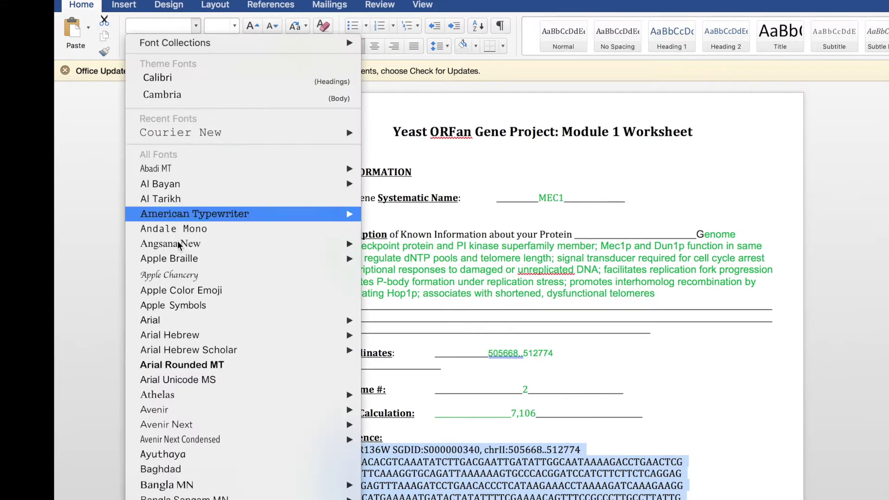
pyautogui.click(182, 133)
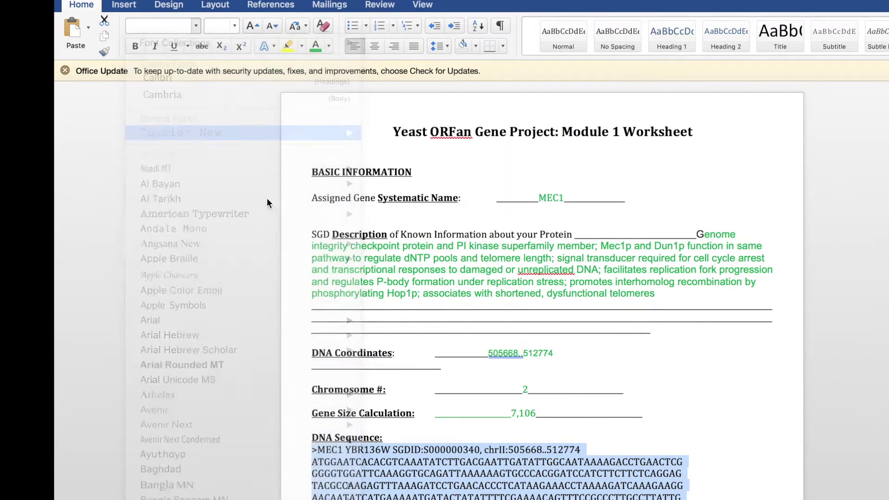
pyautogui.click(721, 408)
pyautogui.scroll(-10, 722, 408)
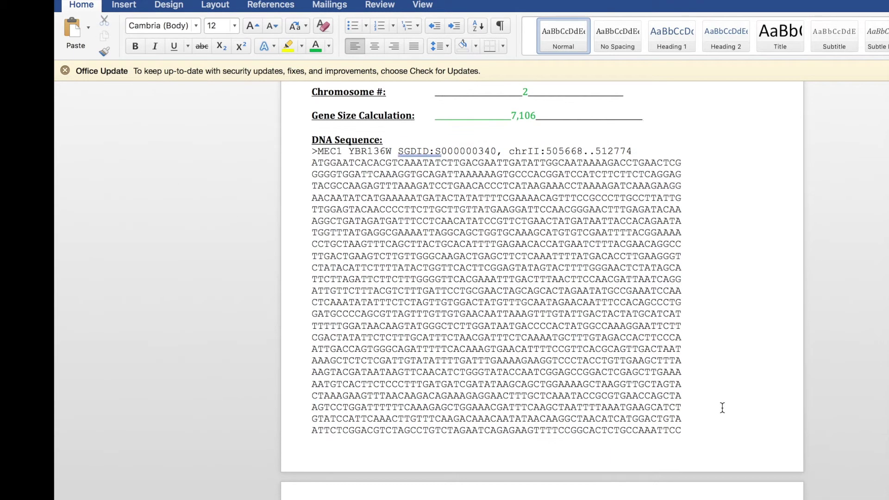
pyautogui.scroll(-5, 559, 223)
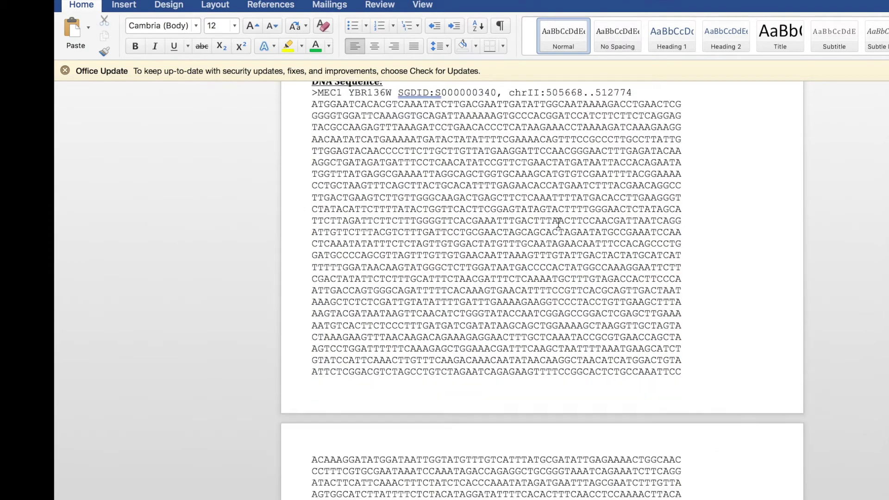
pyautogui.scroll(-20, 559, 222)
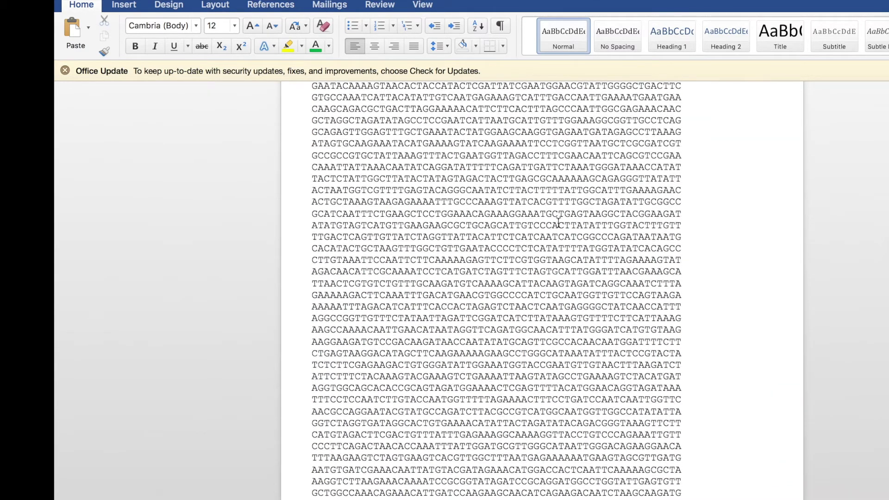
pyautogui.scroll(-3, 559, 223)
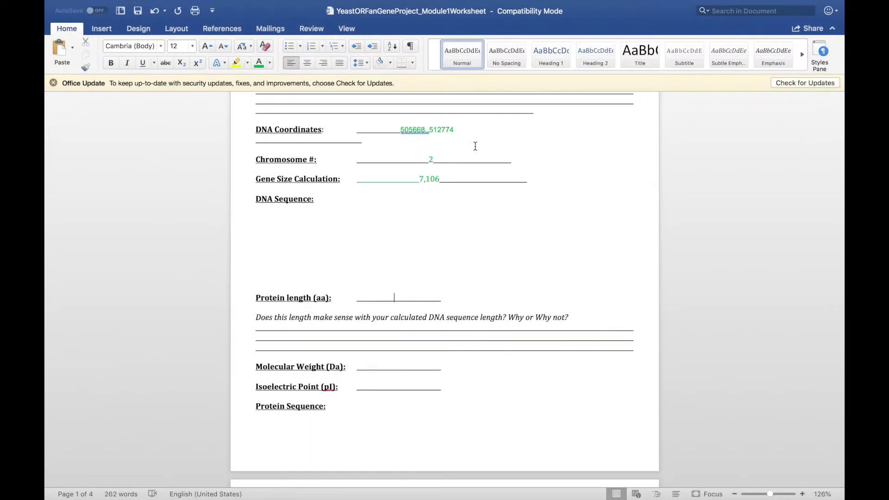
pyautogui.scroll(1, 475, 355)
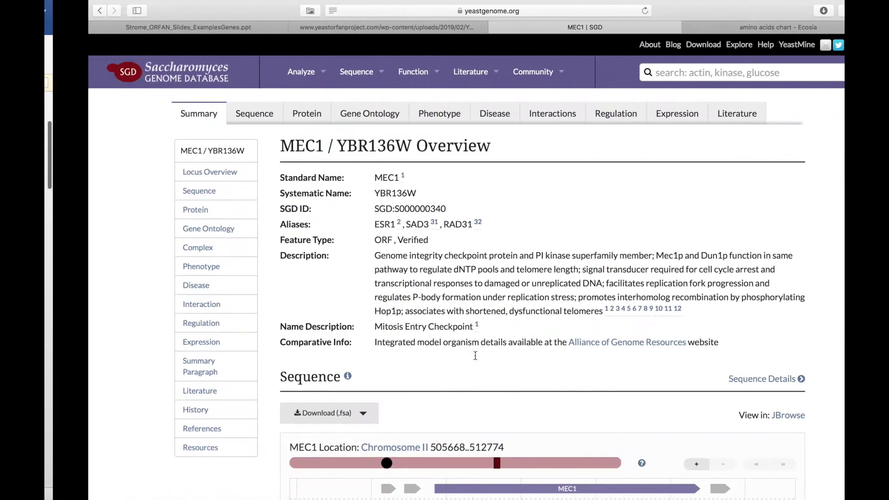
pyautogui.scroll(-20, 475, 355)
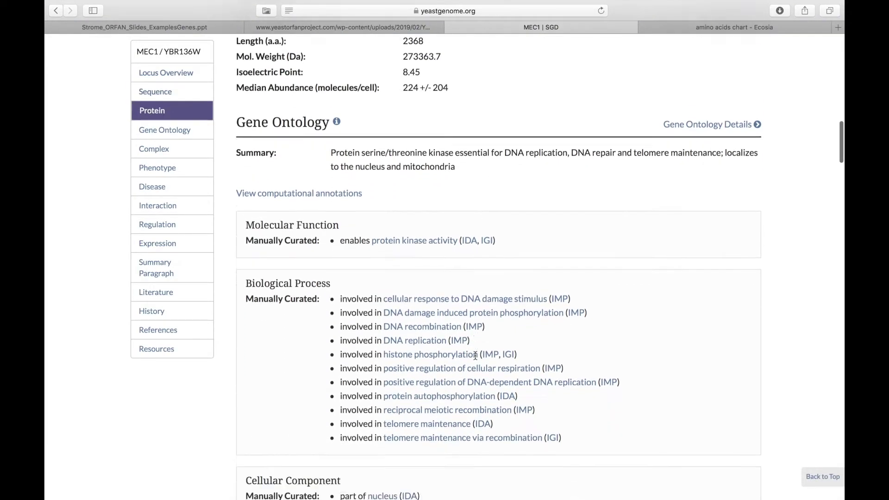
pyautogui.scroll(-18, 476, 355)
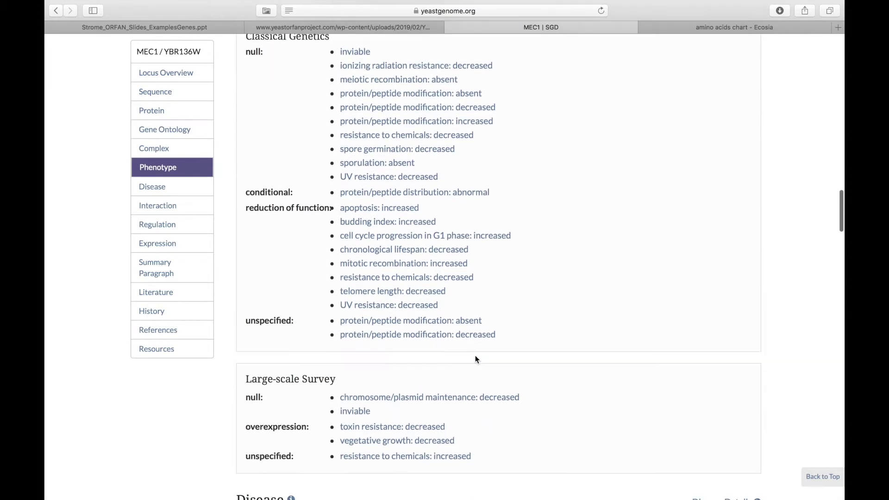
pyautogui.scroll(-1, 475, 360)
pyautogui.click(152, 112)
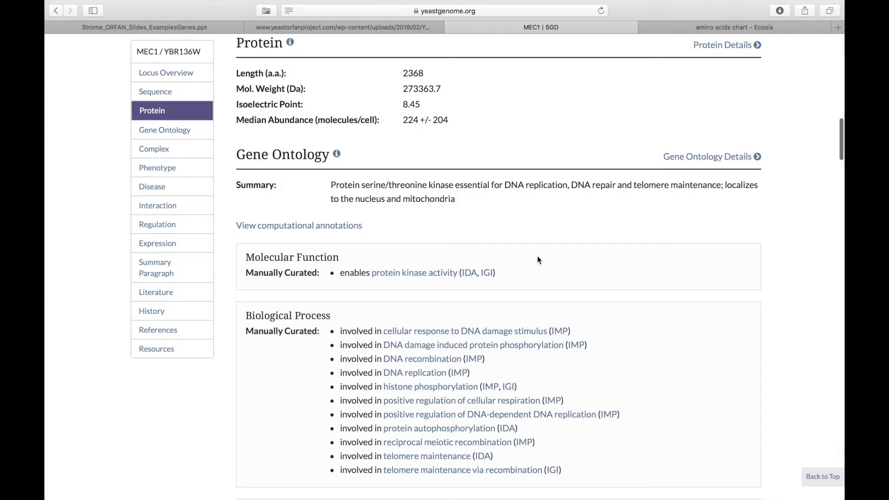
pyautogui.scroll(3, 466, 93)
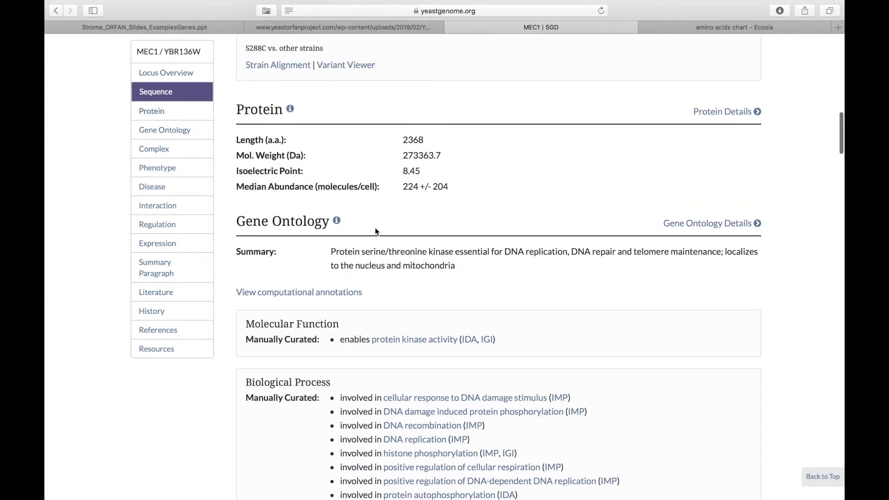
pyautogui.hotkey('ctrl', 'Left')
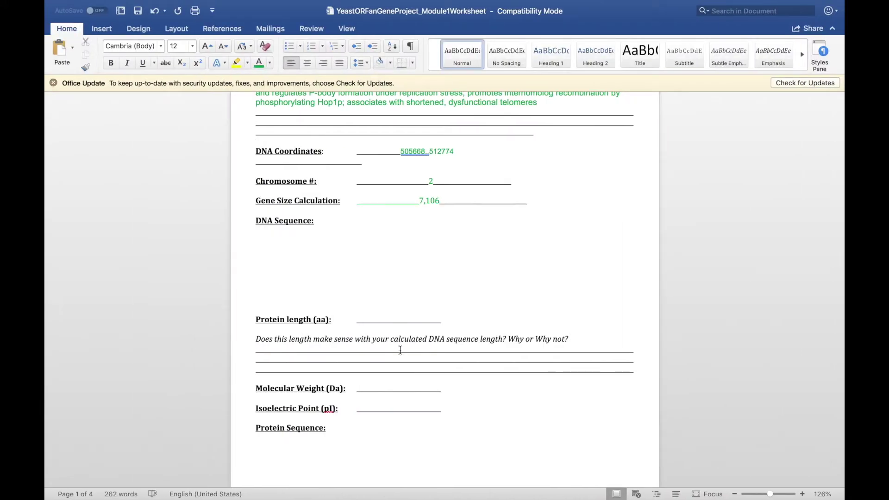
# Step: Enter 2,368 as the protein length, then return to SGD's protein details
pyautogui.write('2,368')
pyautogui.scroll(-2, 331, 349)
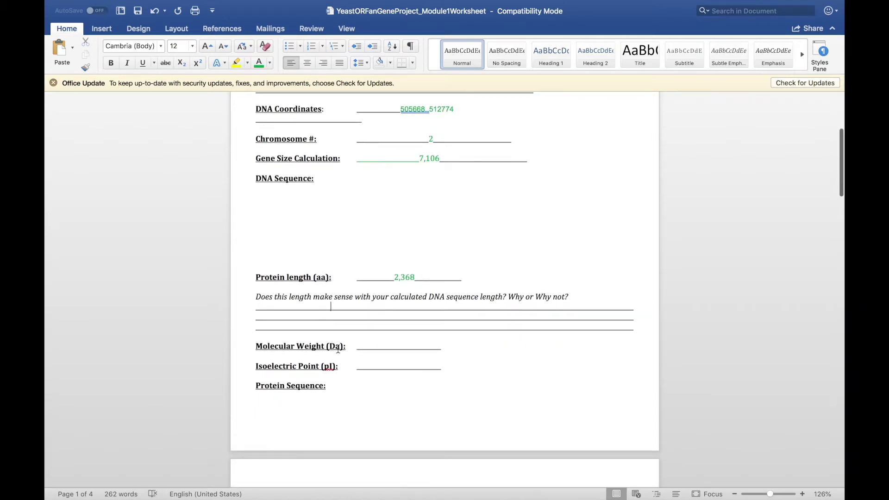
pyautogui.scroll(1, 466, 356)
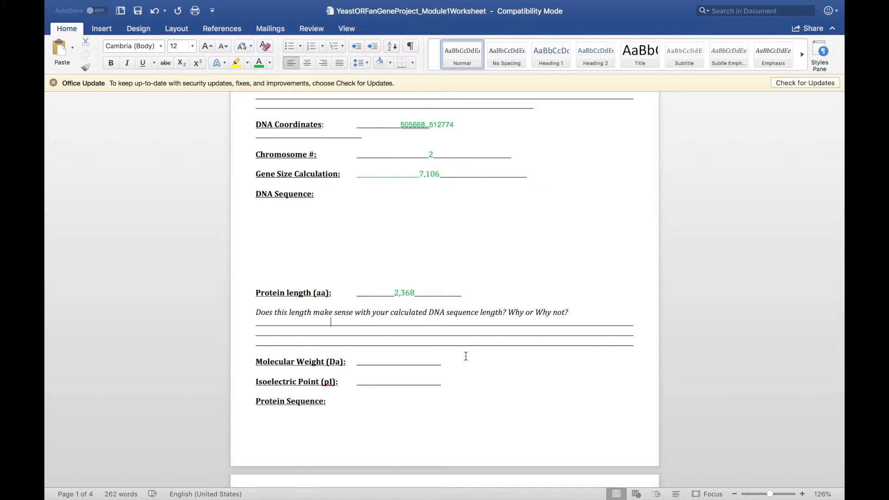
pyautogui.scroll(-5, 466, 356)
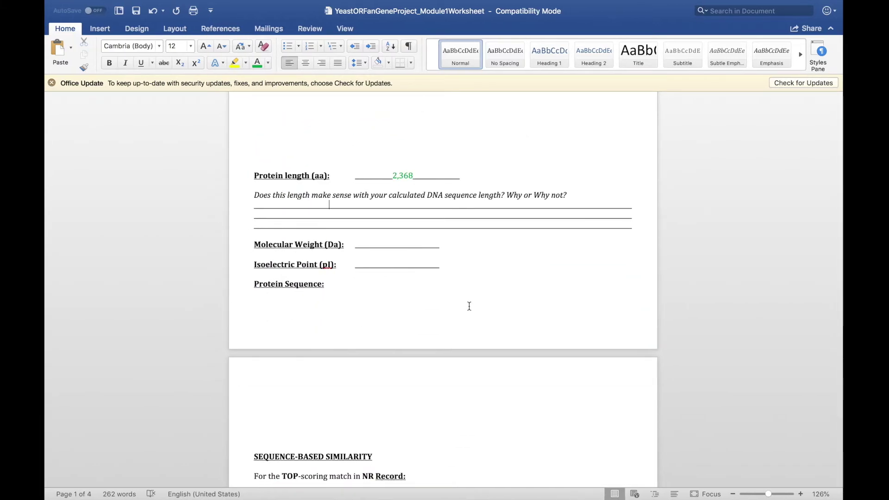
pyautogui.press('super+Tab')
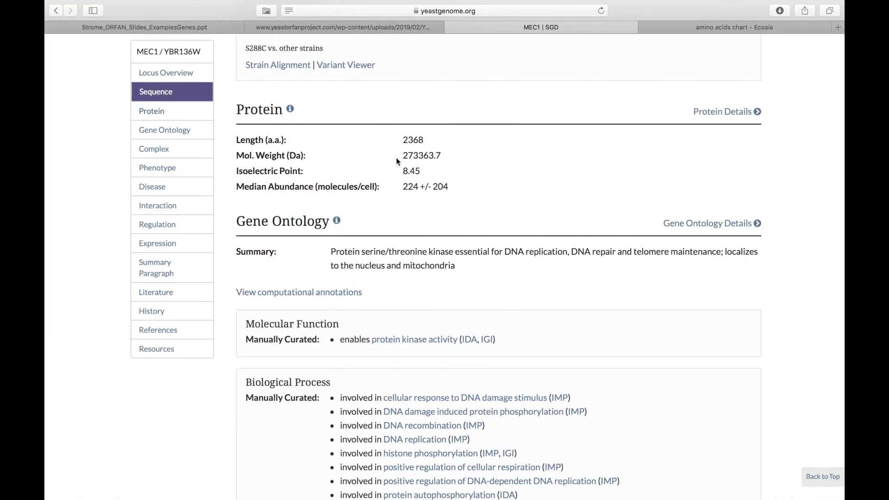
# Step: Copy molecular weight 273363.7 from SGD into the Molecular Weight blank
pyautogui.moveTo(404, 158); pyautogui.dragTo(454, 158)
pyautogui.press('super+c')
pyautogui.press('super+Tab')
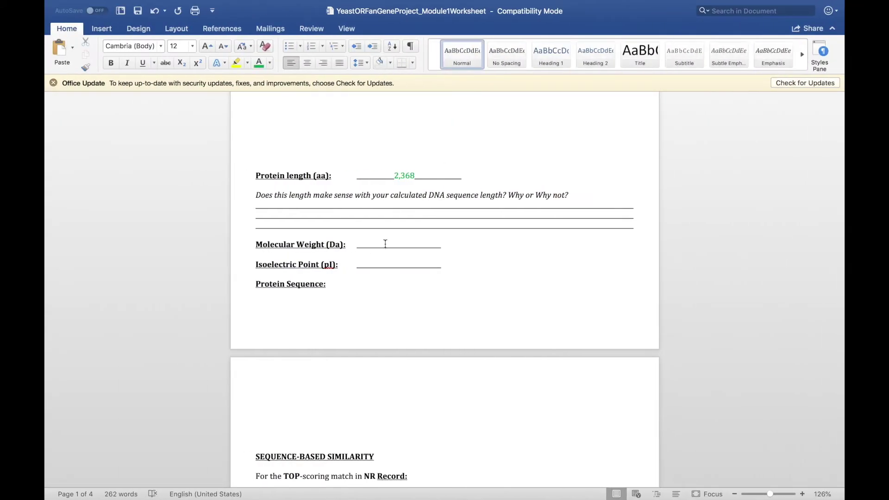
pyautogui.click(385, 244)
pyautogui.press('super+v')
pyautogui.doubleClick(444, 244)
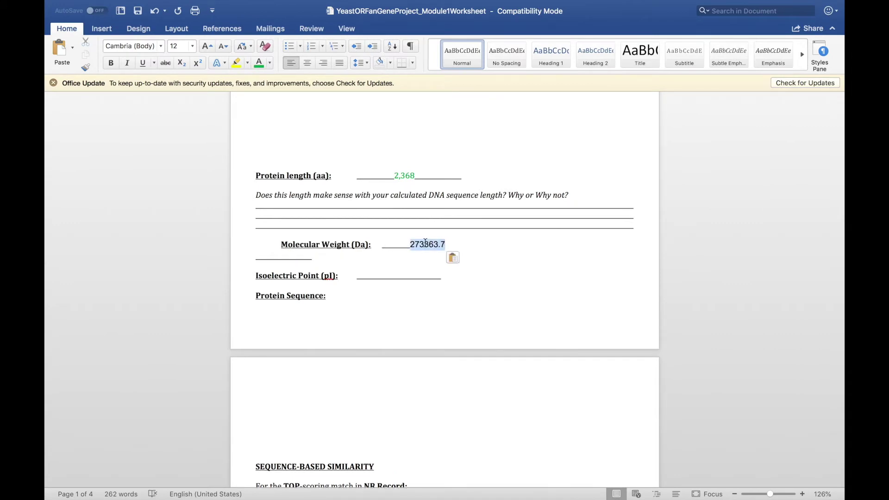
pyautogui.press('super+Tab')
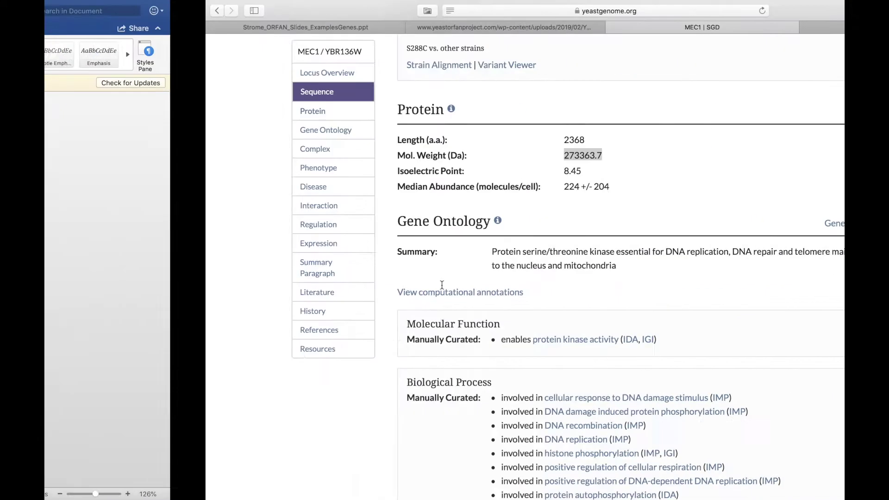
# Step: Paste isoelectric point 8.45 into the worksheet in green and add blank lines below
pyautogui.moveTo(427, 173); pyautogui.dragTo(402, 137)
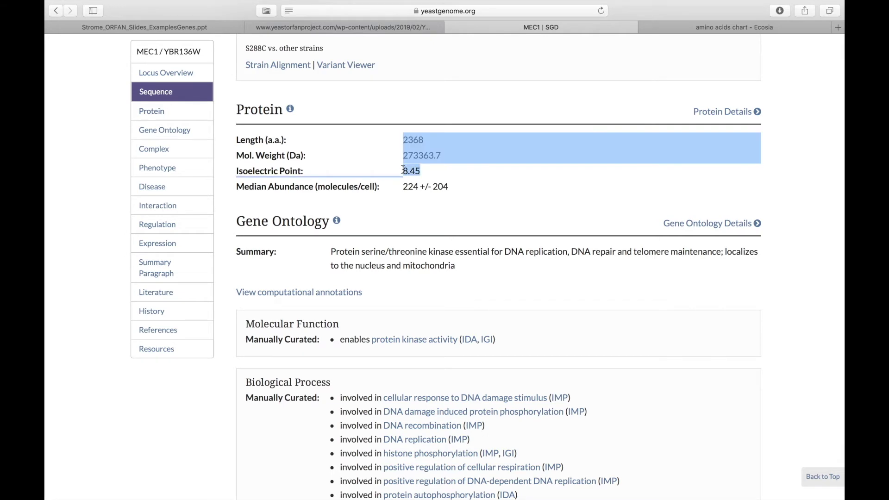
pyautogui.click(427, 169)
pyautogui.moveTo(421, 171); pyautogui.dragTo(403, 171)
pyautogui.press('super+Tab')
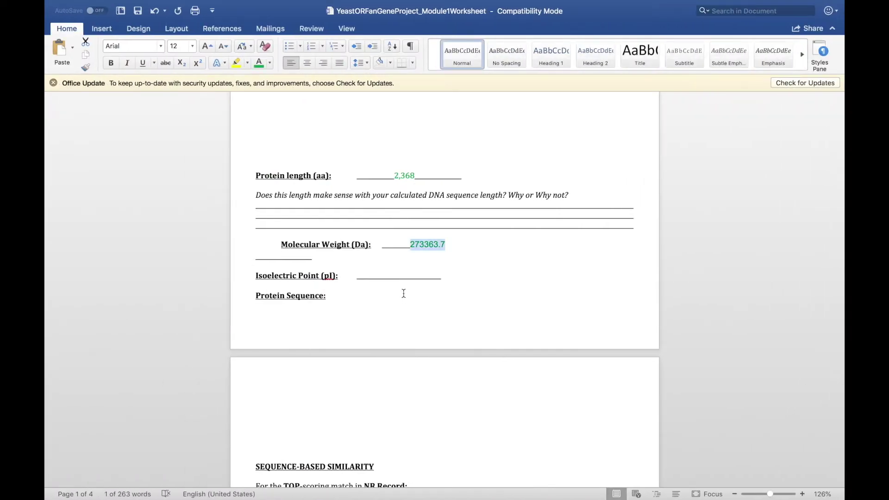
pyautogui.click(396, 277)
pyautogui.press('super+v')
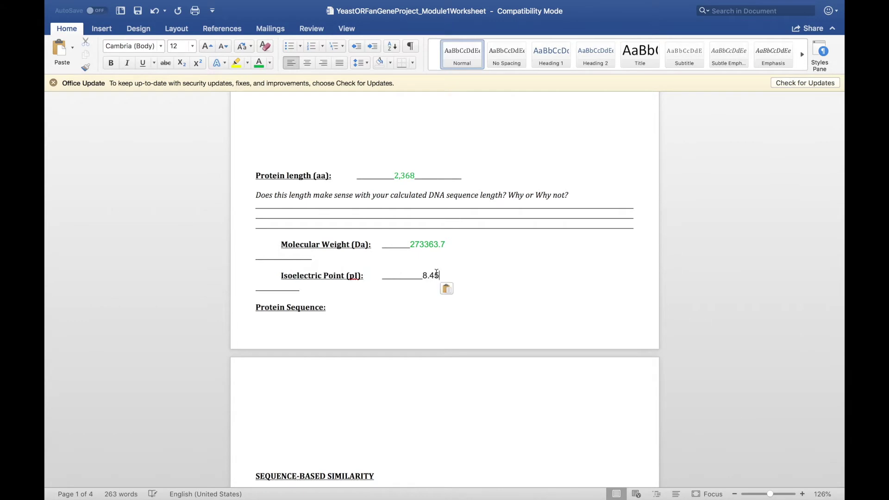
pyautogui.moveTo(440, 276); pyautogui.dragTo(422, 276)
pyautogui.click(260, 63)
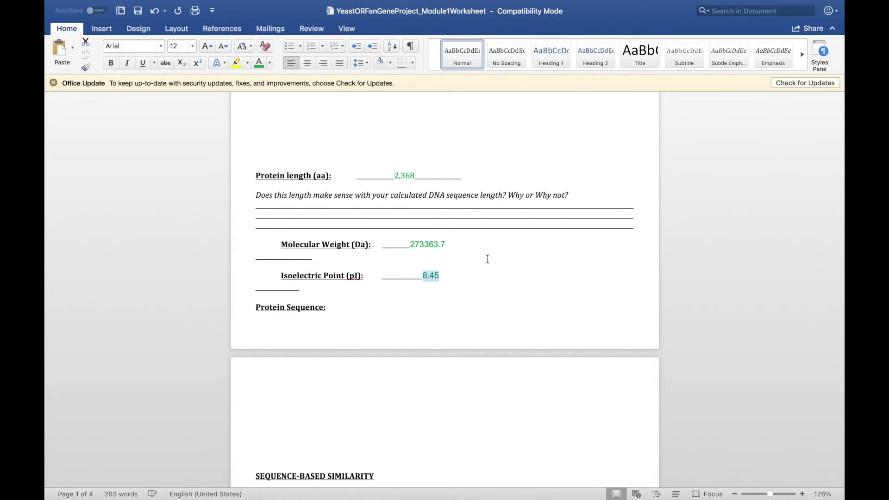
pyautogui.scroll(-3, 486, 258)
pyautogui.click(300, 289)
pyautogui.press('Return')
pyautogui.press('Return')
# Step: Download the MEC1 protein sequence as FASTA from SGD
pyautogui.press('super+Tab')
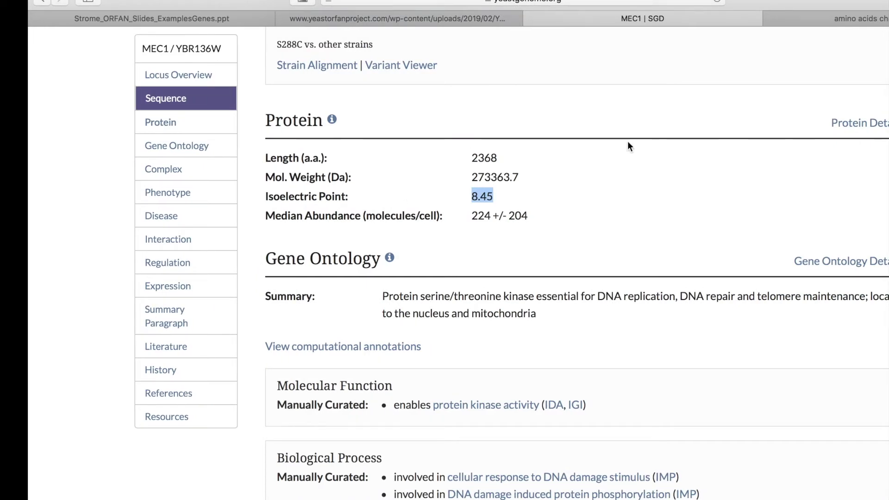
pyautogui.scroll(15, 629, 143)
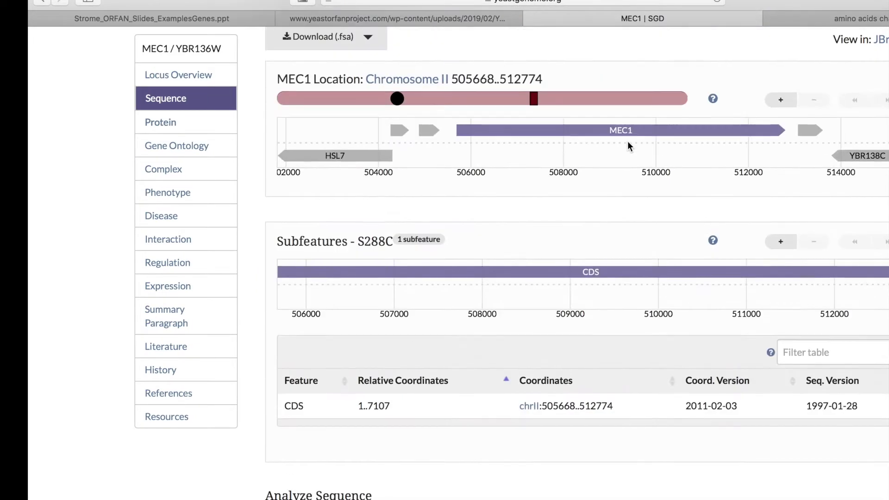
pyautogui.click(341, 218)
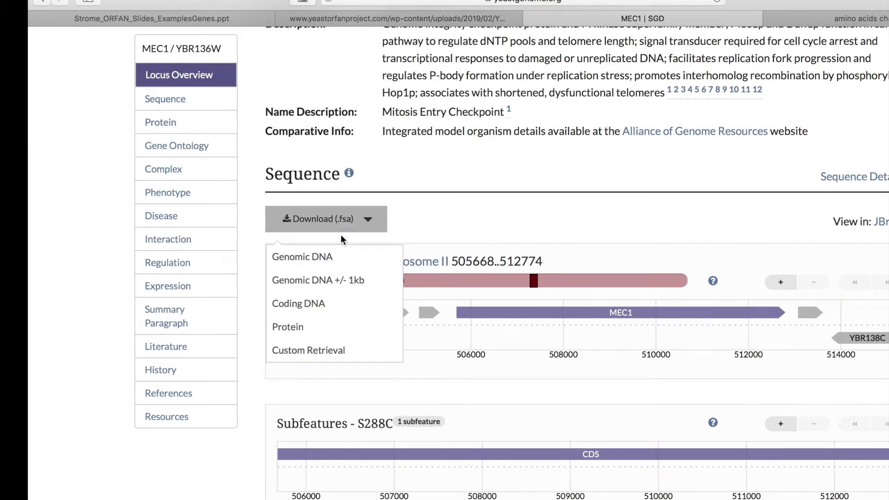
pyautogui.click(294, 326)
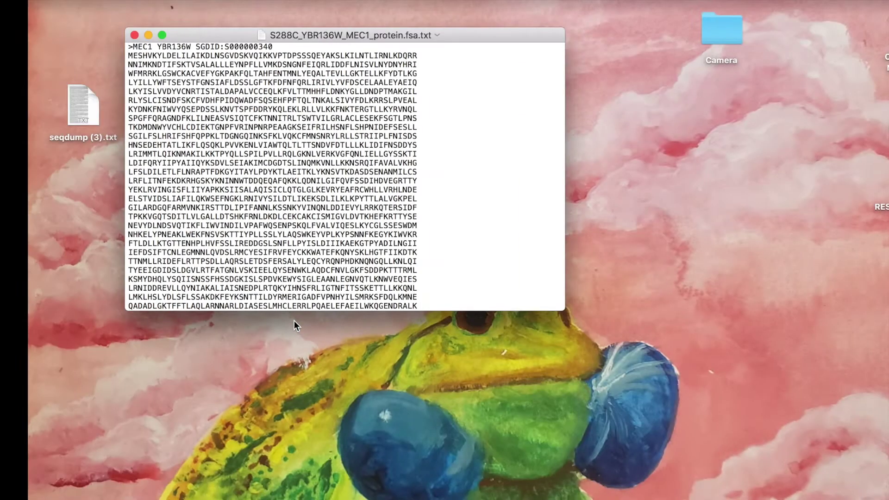
# Step: Copy the entire MEC1 protein FASTA text from the .fsa file in TextEdit
pyautogui.scroll(-5, 405, 266)
pyautogui.moveTo(417, 303); pyautogui.dragTo(151, 34)
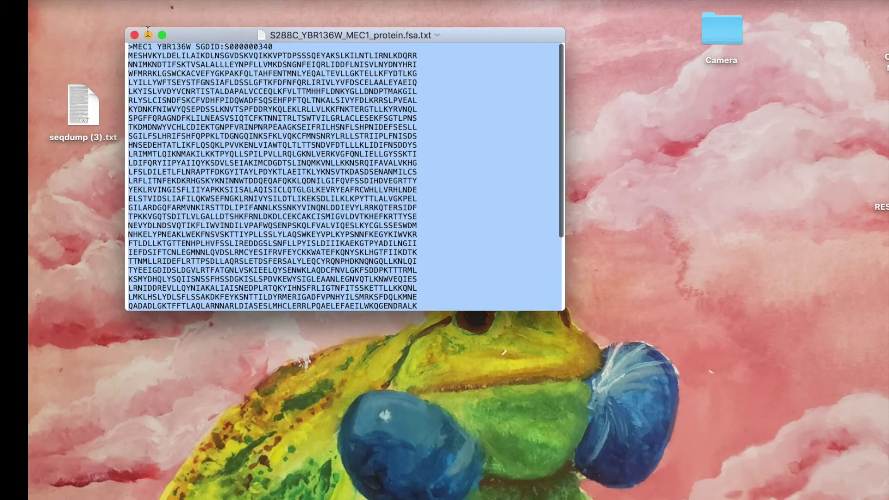
pyautogui.rightClick(216, 190)
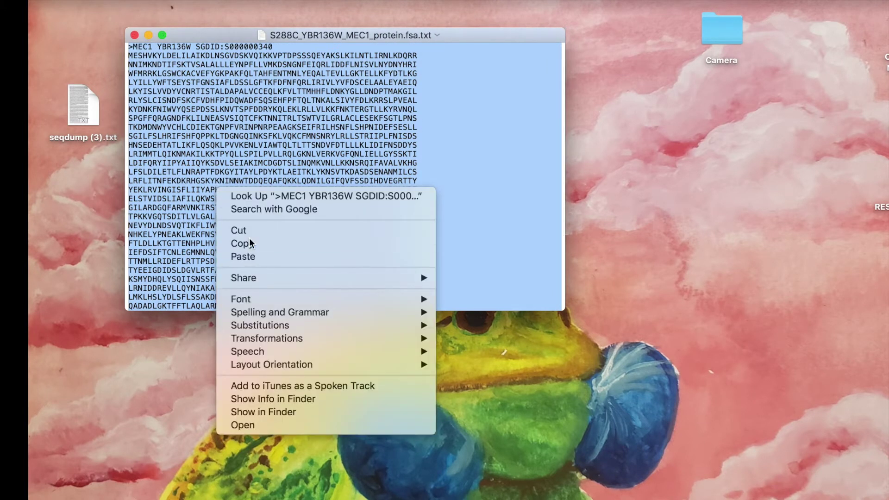
pyautogui.click(250, 238)
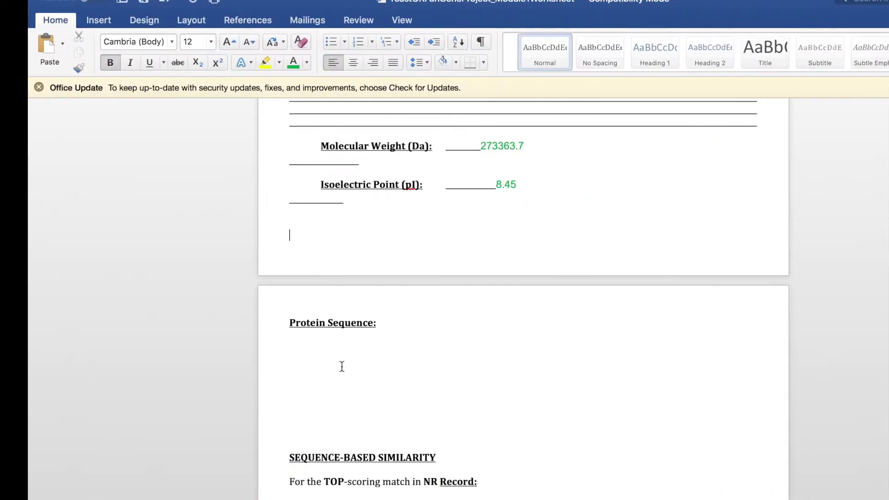
# Step: Paste the MEC1 protein sequence under Protein Sequence, unbolded and set in Courier New
pyautogui.click(327, 359)
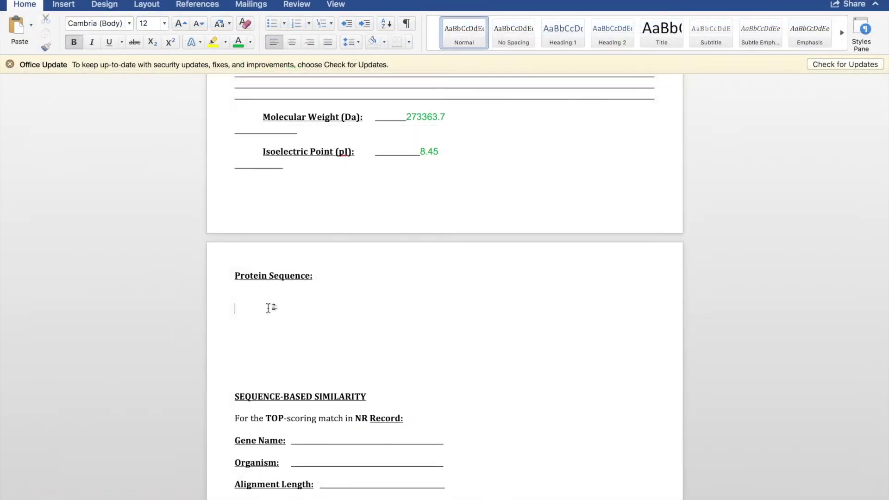
pyautogui.press('super+v')
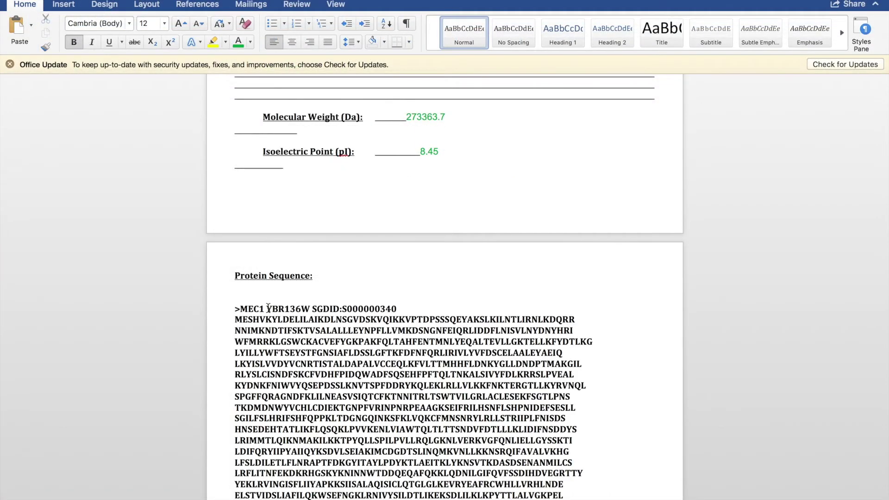
pyautogui.moveTo(407, 433); pyautogui.dragTo(226, 430)
pyautogui.click(74, 43)
pyautogui.click(123, 26)
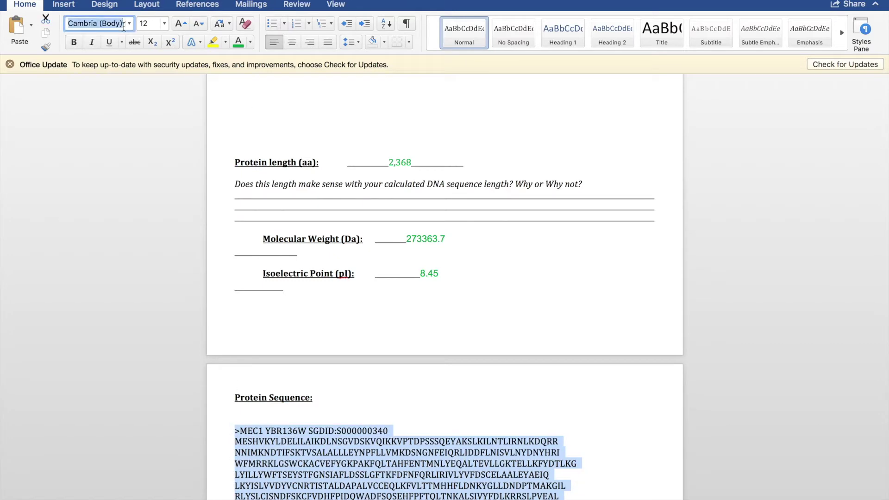
pyautogui.click(128, 24)
pyautogui.scroll(-10, 110, 223)
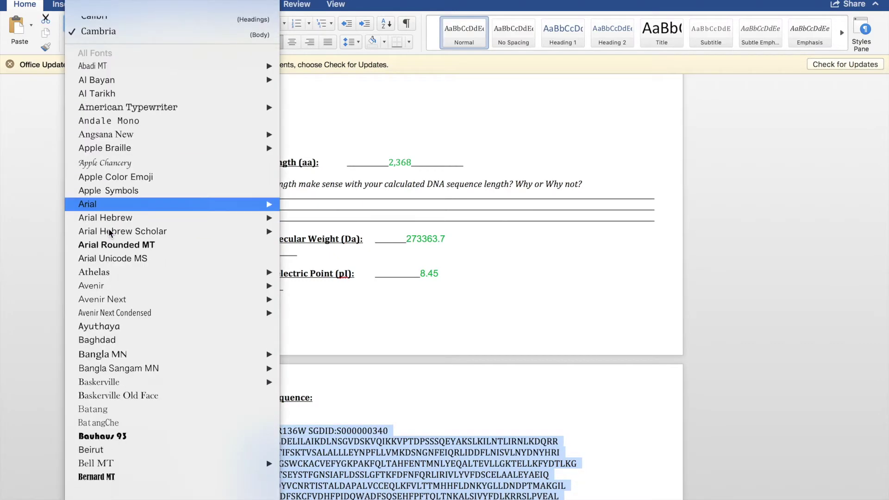
pyautogui.scroll(-6, 110, 231)
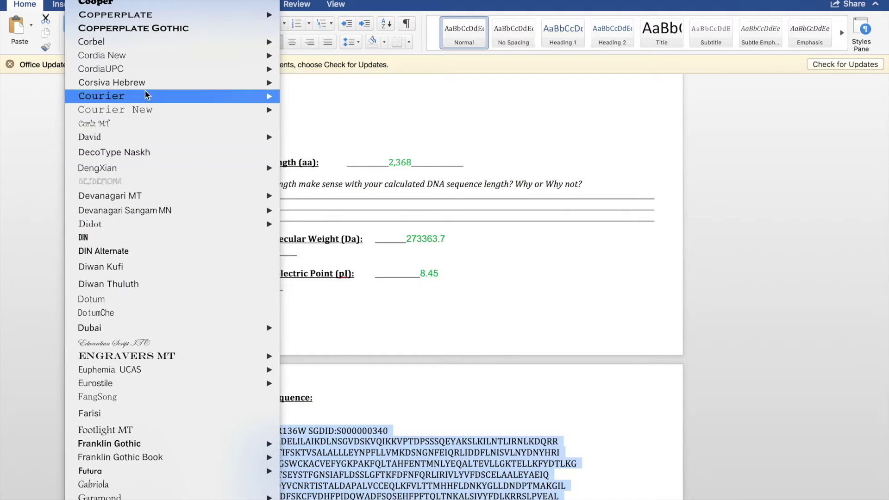
pyautogui.moveTo(145, 95)
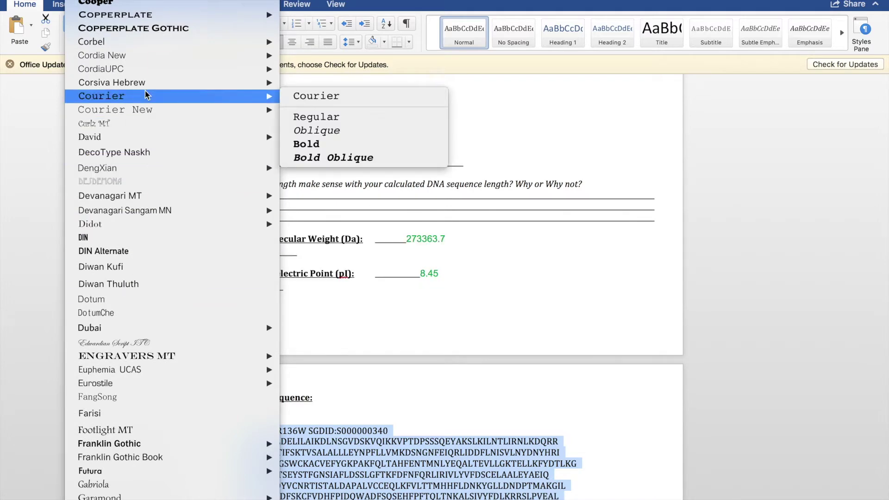
pyautogui.click(134, 110)
# Step: Insert a page break so SEQUENCE-BASED SIMILARITY starts on a new page
pyautogui.scroll(-5, 410, 399)
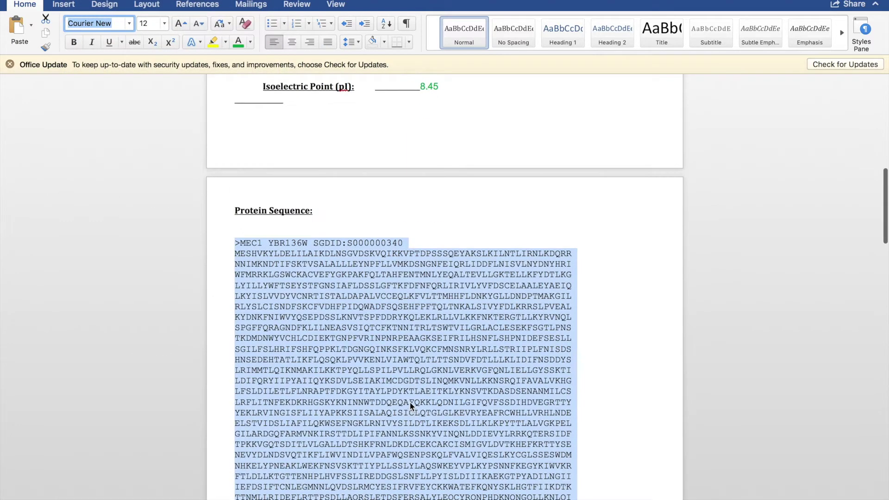
pyautogui.click(615, 328)
pyautogui.scroll(-10, 614, 325)
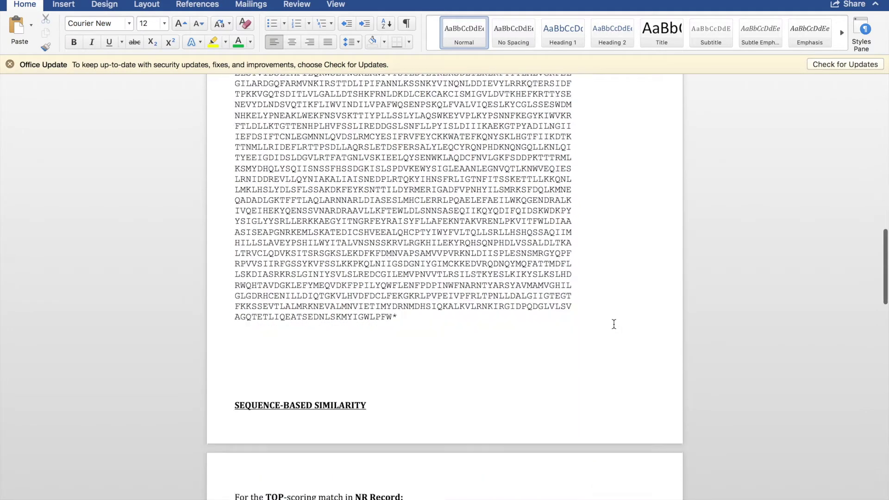
pyautogui.scroll(-3, 614, 324)
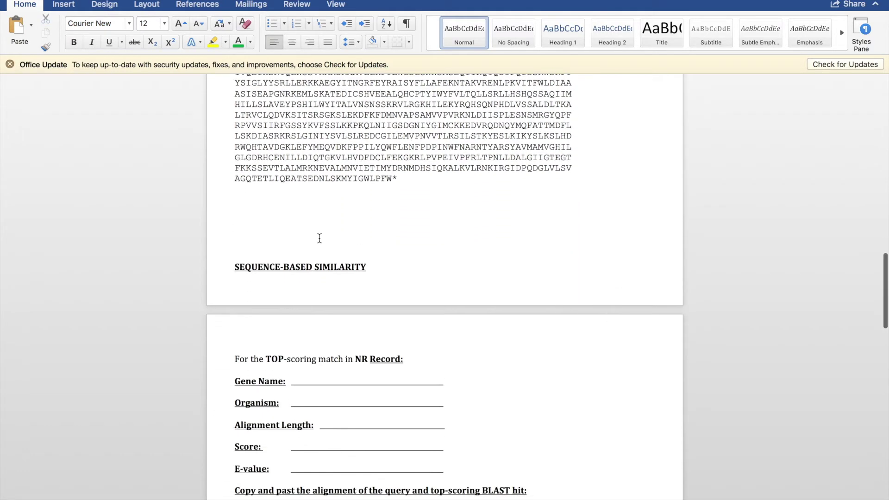
pyautogui.click(292, 240)
pyautogui.press('super+Return')
pyautogui.scroll(-4, 445, 278)
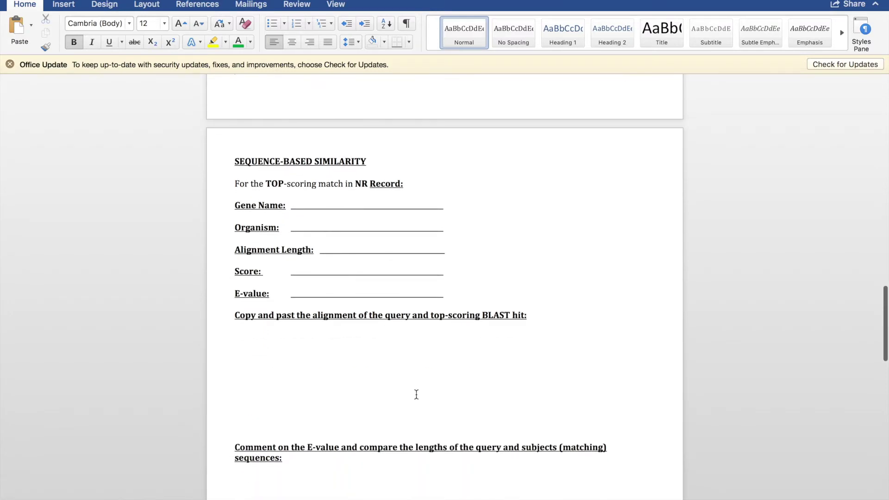
pyautogui.scroll(5, 417, 394)
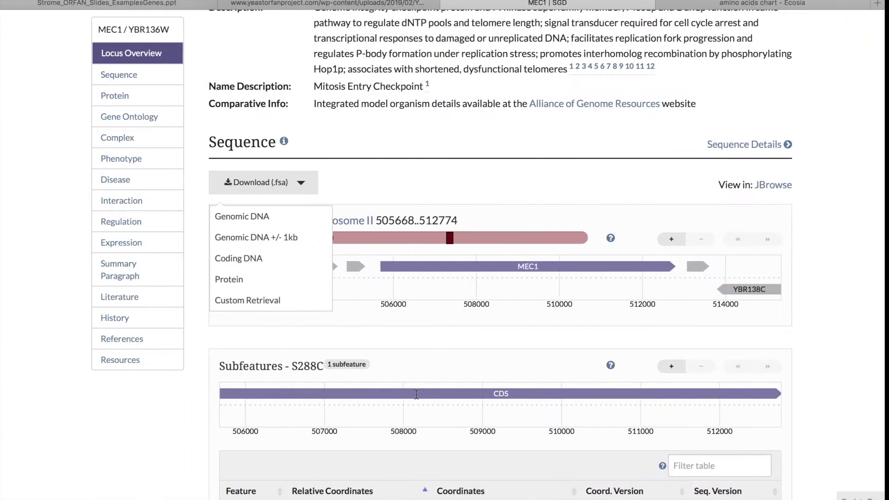
# Step: Scroll through the SGD MEC1 Protein page down to its Protein Abundance data table
pyautogui.scroll(-15, 416, 394)
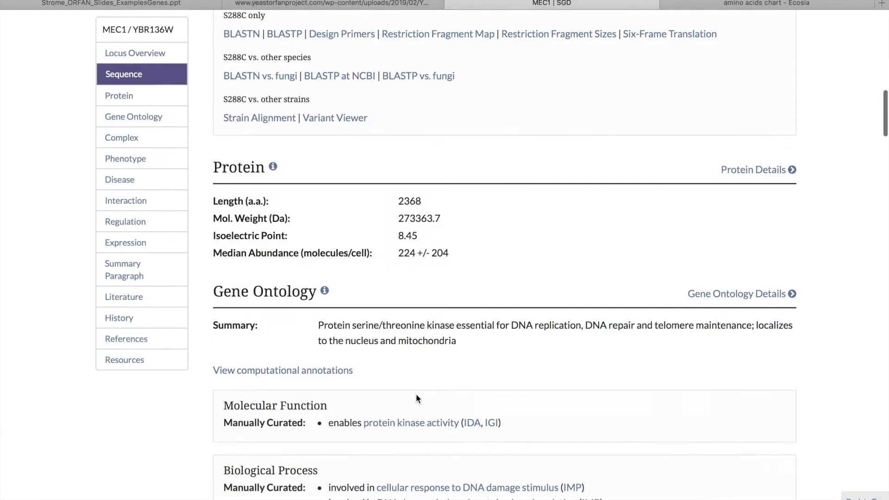
pyautogui.scroll(5, 416, 394)
pyautogui.scroll(10, 416, 393)
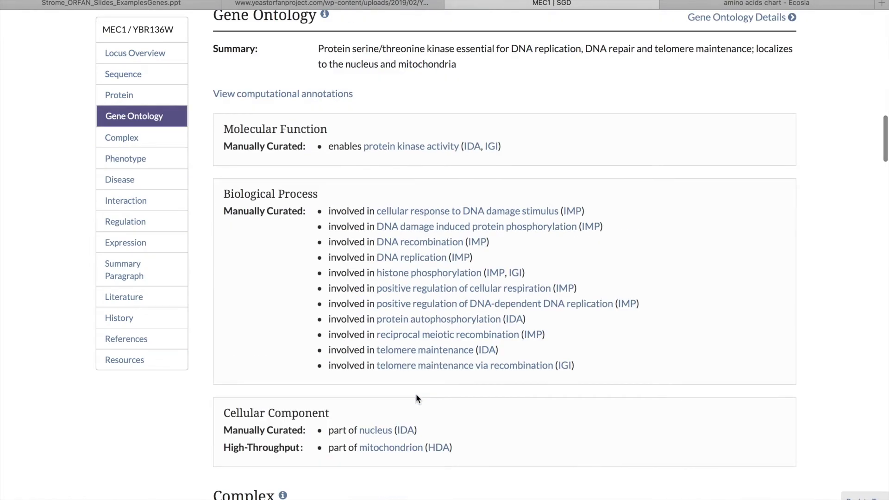
pyautogui.scroll(2, 416, 393)
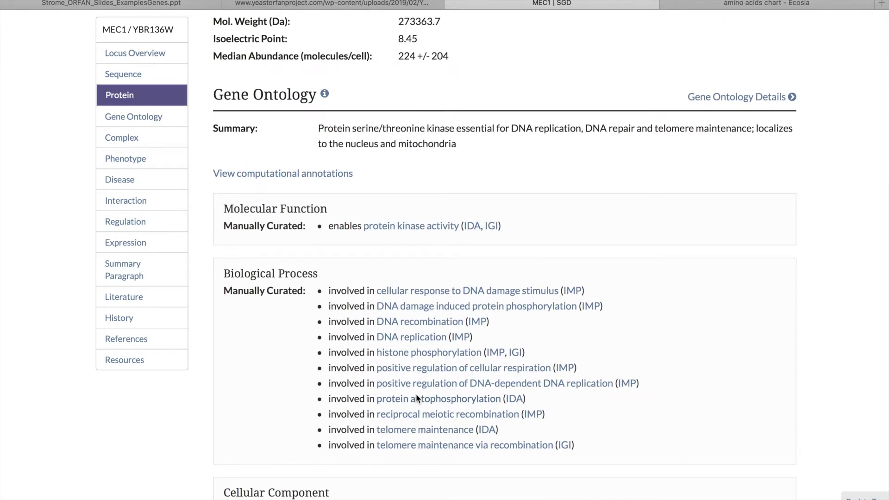
pyautogui.scroll(15, 416, 393)
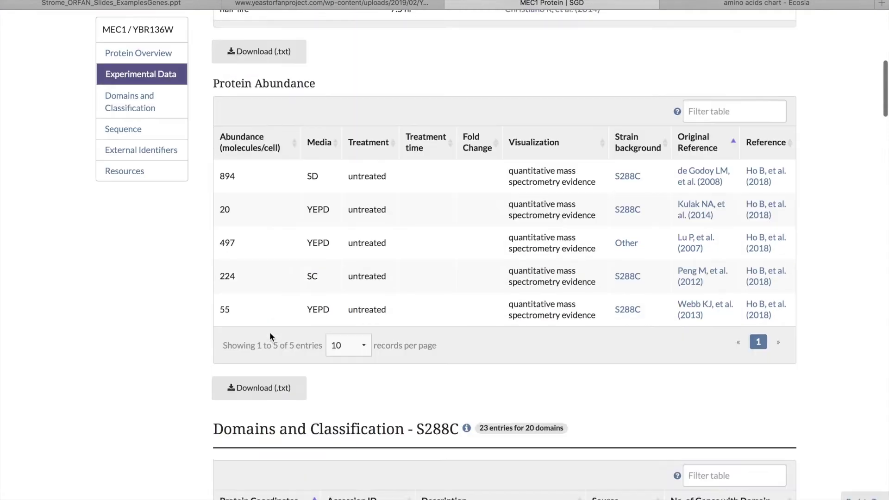
pyautogui.scroll(-15, 270, 332)
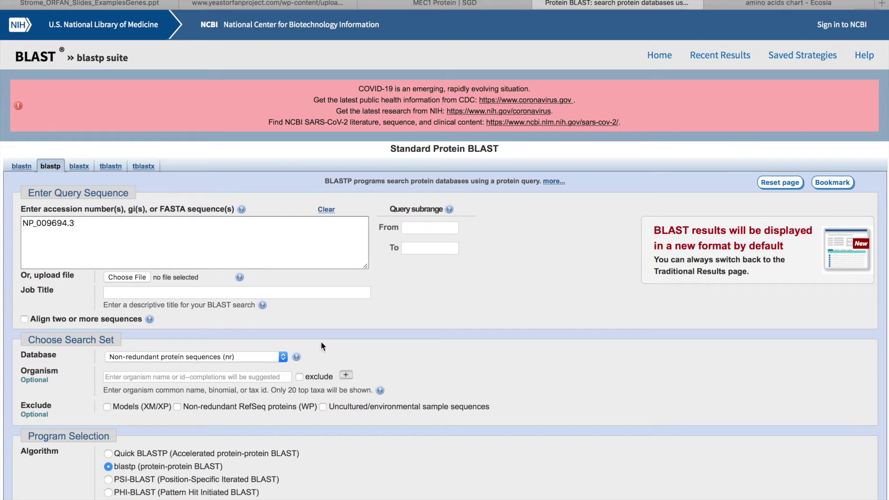
# Step: Keep the database as Non-redundant protein sequences (nr) and submit the blastp search for NP_009694.3
pyautogui.scroll(-5, 323, 351)
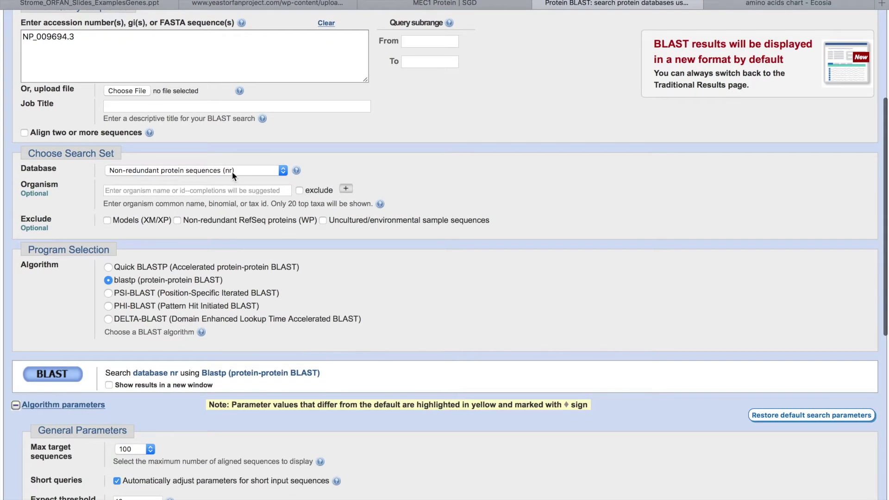
pyautogui.click(199, 171)
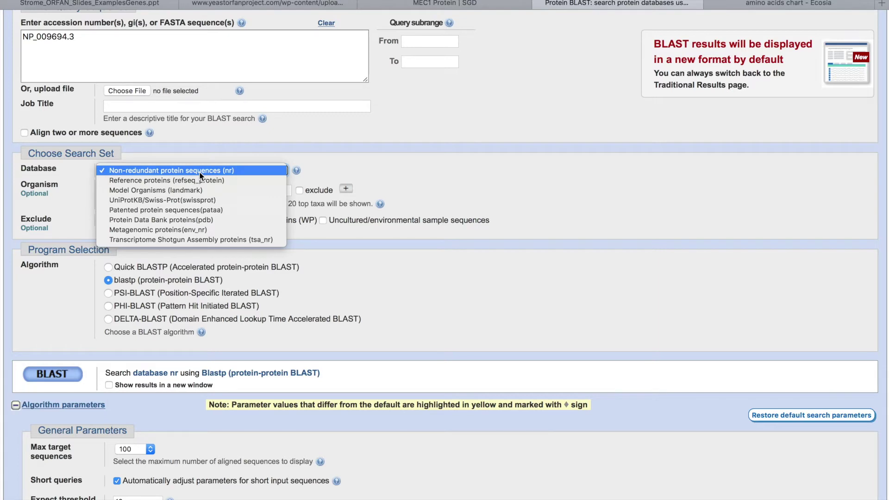
pyautogui.click(199, 172)
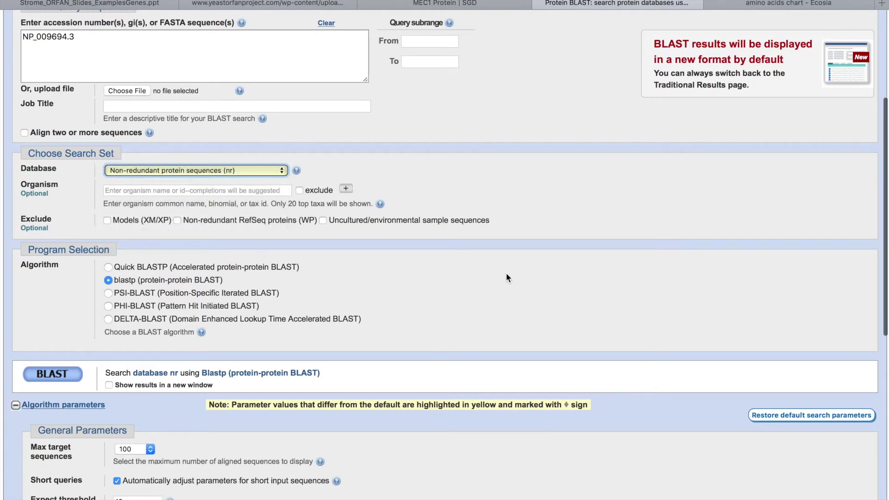
pyautogui.scroll(-9, 506, 274)
pyautogui.scroll(4, 507, 272)
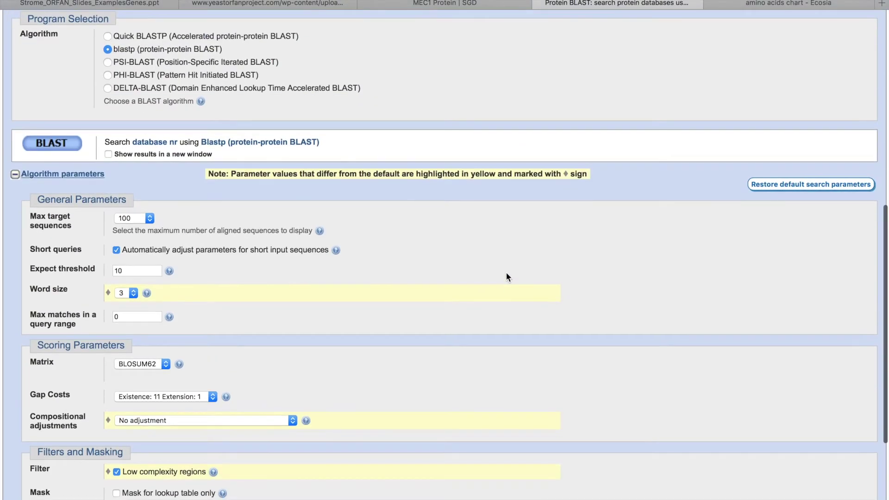
pyautogui.scroll(3, 507, 273)
pyautogui.scroll(-7, 507, 272)
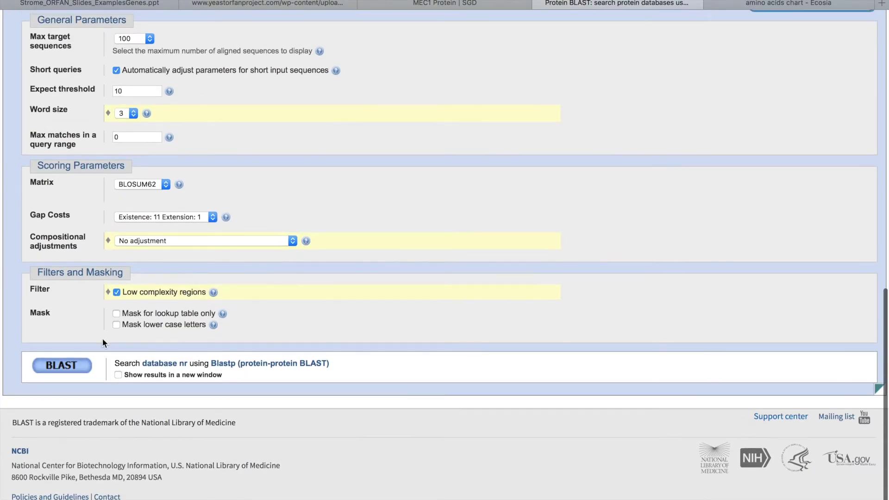
pyautogui.click(66, 366)
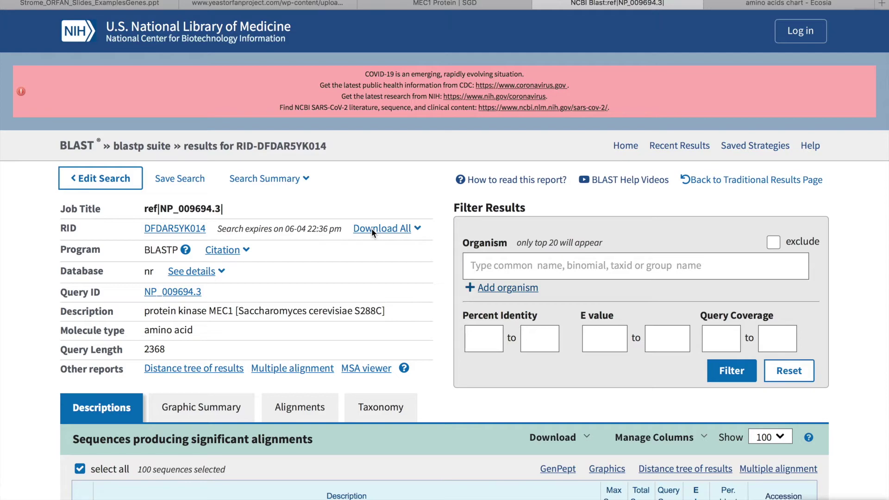
# Step: Scan the Descriptions table and open the Mec1 [Saccharomyces paradoxus] alignment, XP_033764728.1
pyautogui.press('super+Tab')
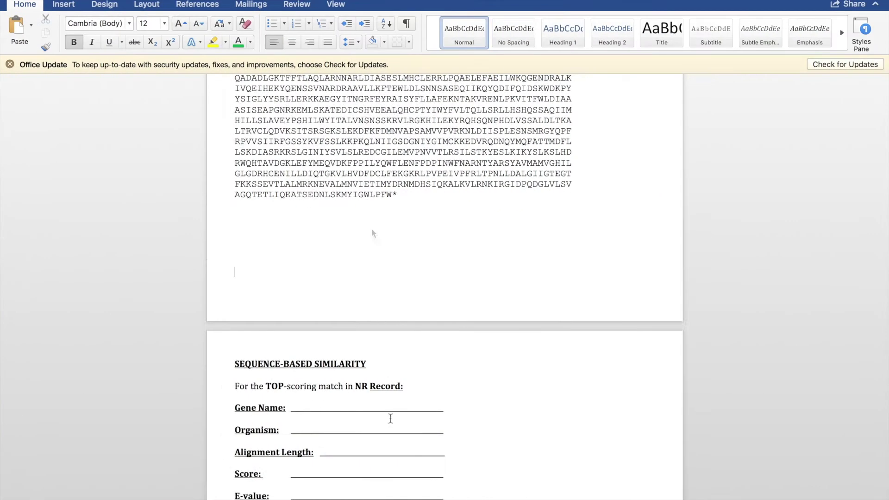
pyautogui.scroll(-5, 390, 419)
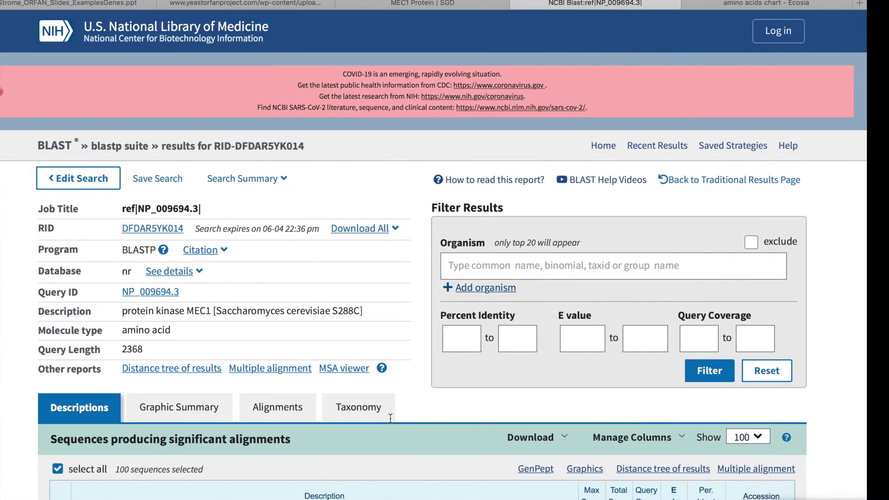
pyautogui.scroll(-7, 390, 418)
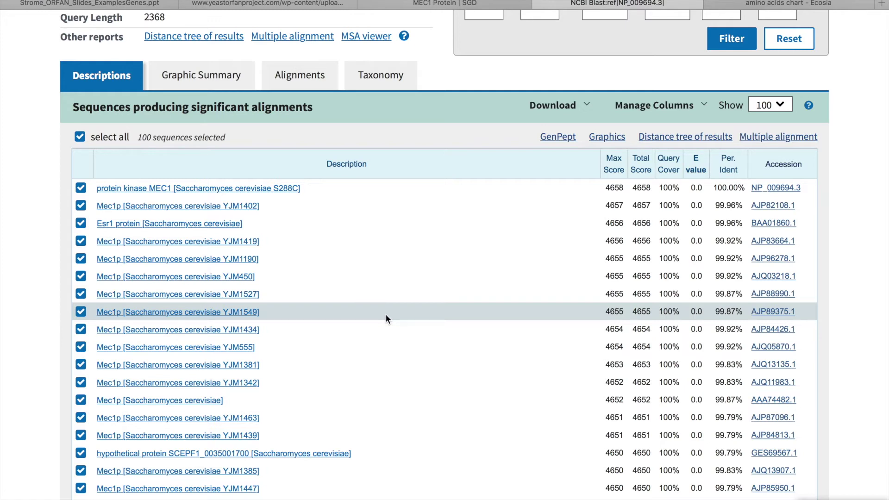
pyautogui.scroll(10, 386, 315)
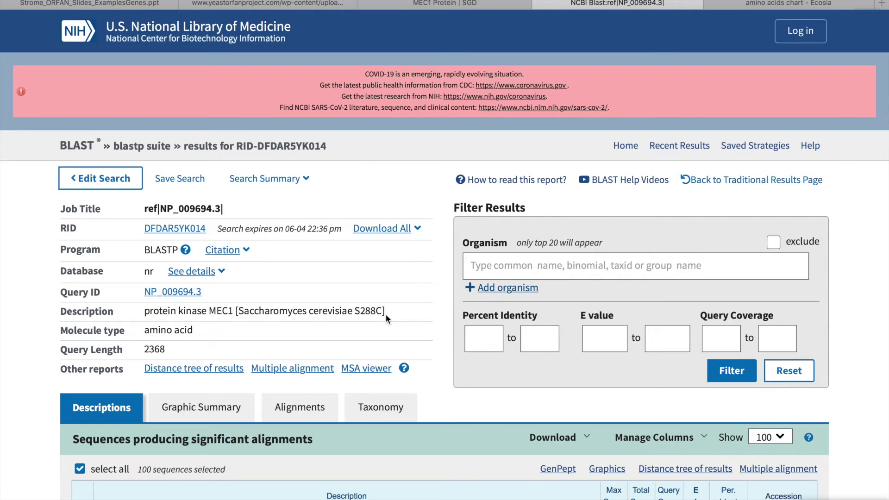
pyautogui.scroll(-3, 386, 315)
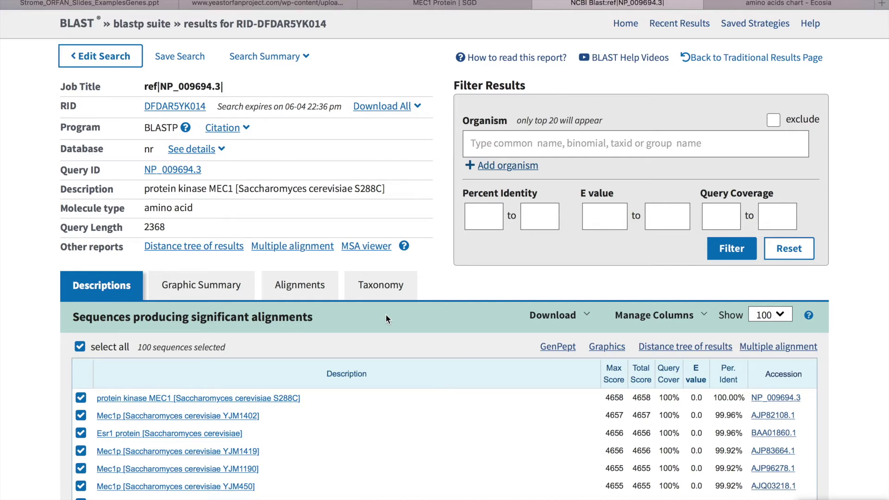
pyautogui.scroll(-4, 385, 315)
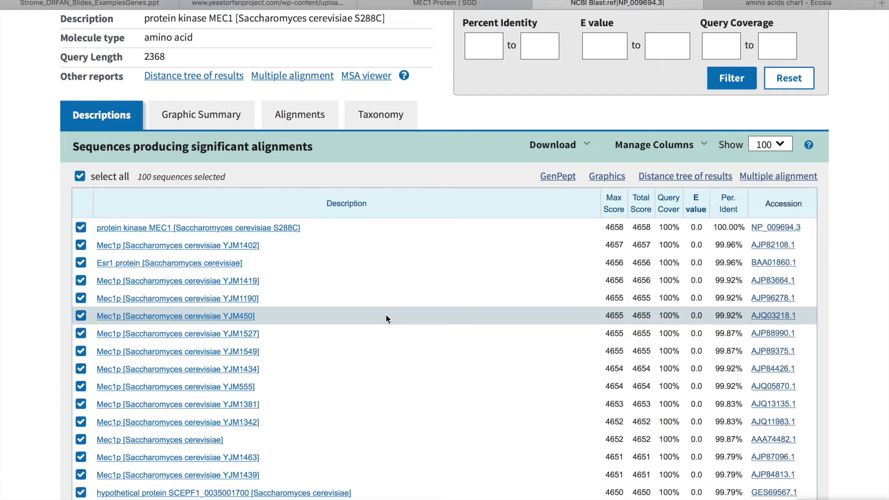
pyautogui.scroll(-1, 385, 316)
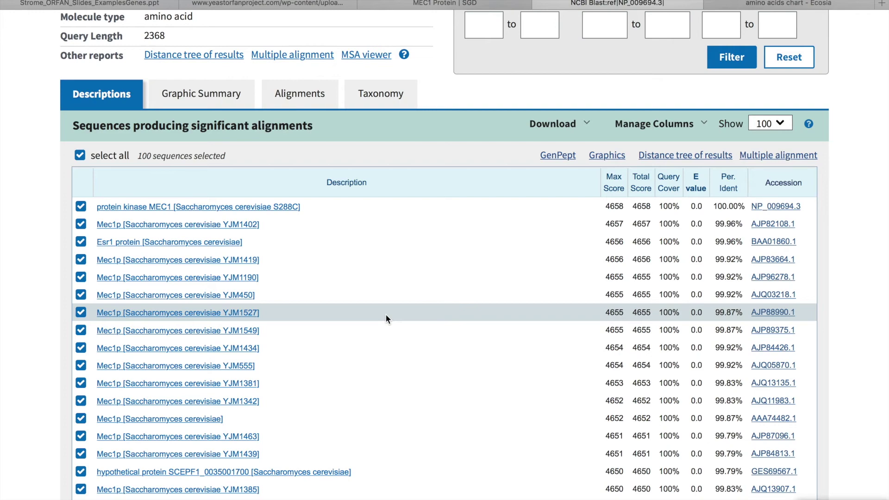
pyautogui.scroll(-10, 385, 315)
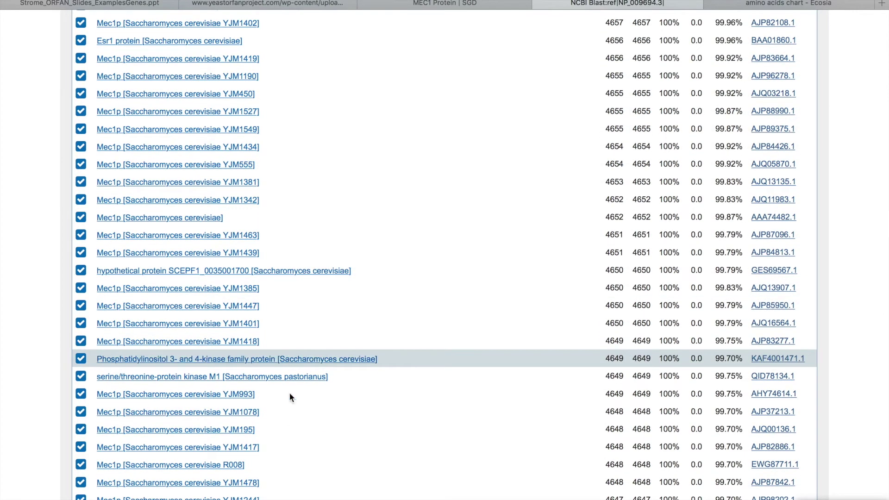
pyautogui.scroll(-6, 339, 426)
pyautogui.scroll(-20, 338, 421)
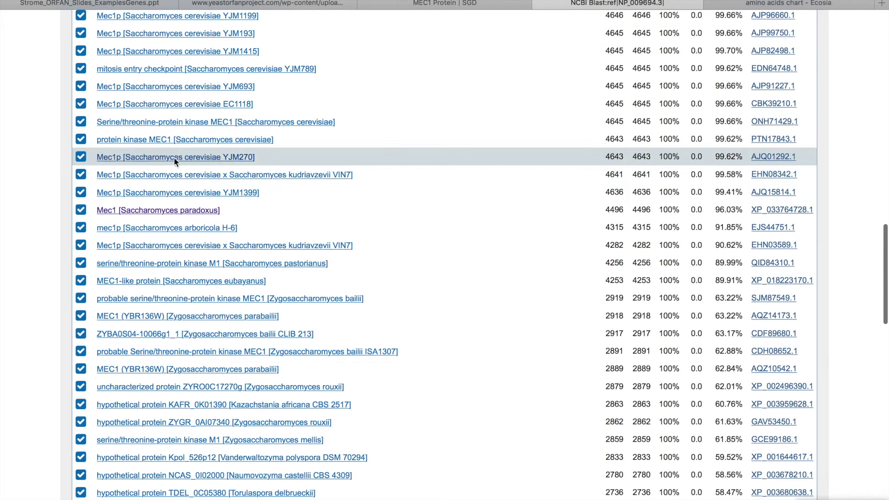
pyautogui.click(212, 211)
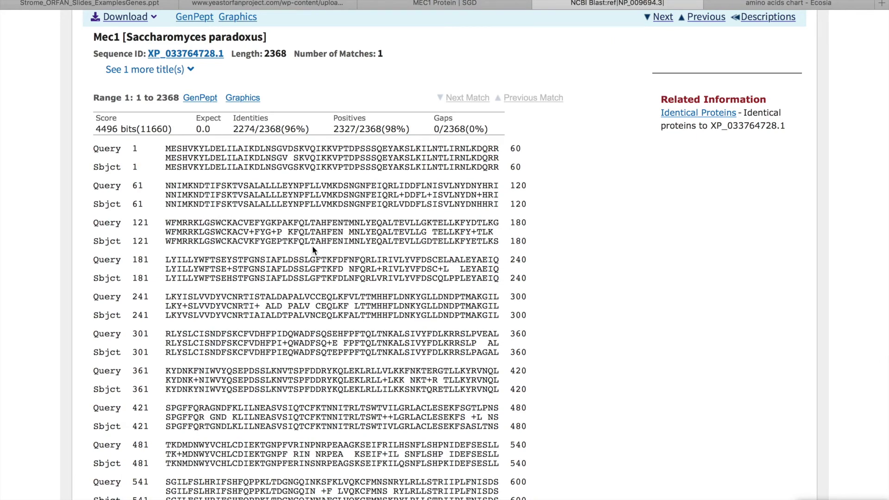
# Step: Review the Mec1 S. paradoxus alignment, then return to Word at the Gene Name blank
pyautogui.scroll(8, 313, 250)
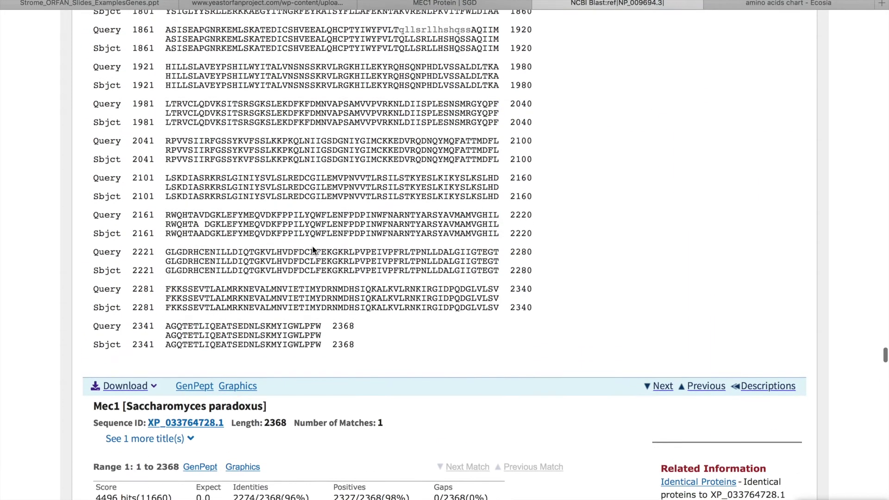
pyautogui.scroll(-8, 255, 134)
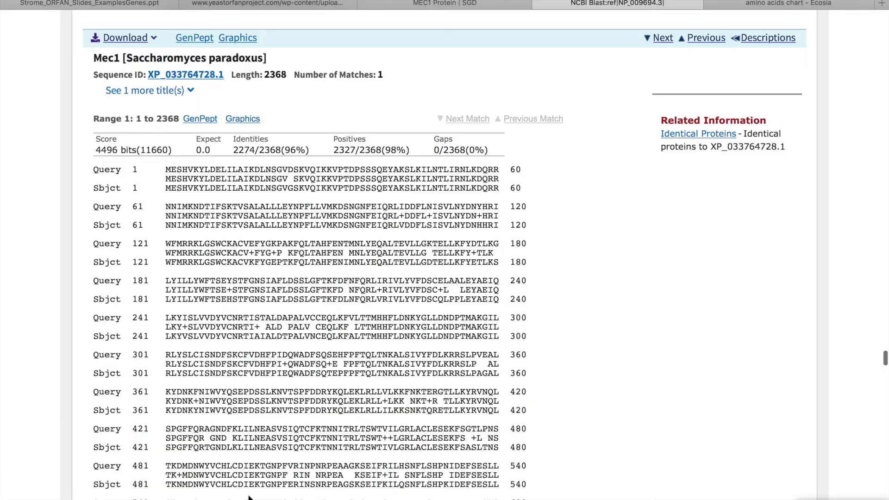
pyautogui.scroll(-20, 208, 252)
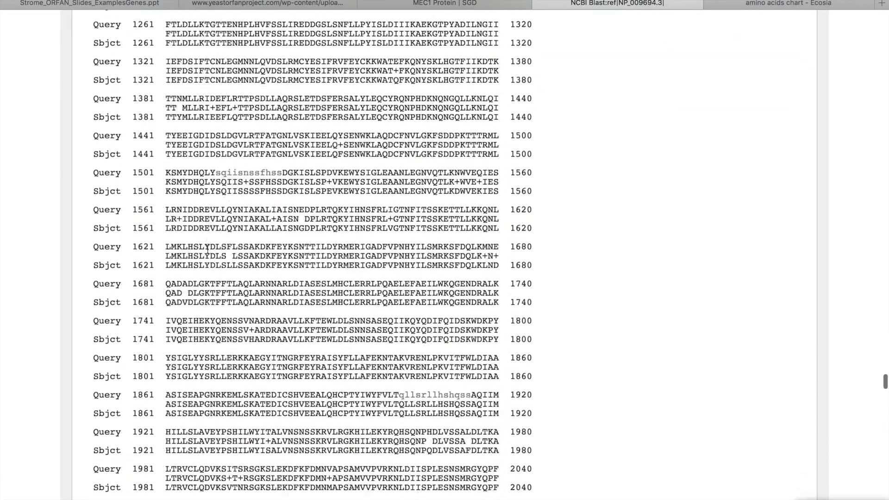
pyautogui.scroll(20, 207, 253)
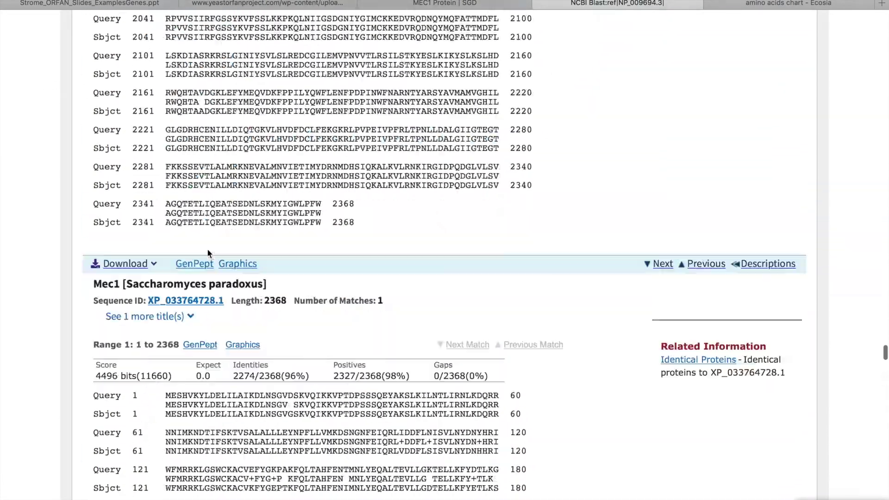
pyautogui.scroll(-8, 207, 252)
pyautogui.scroll(2, 208, 253)
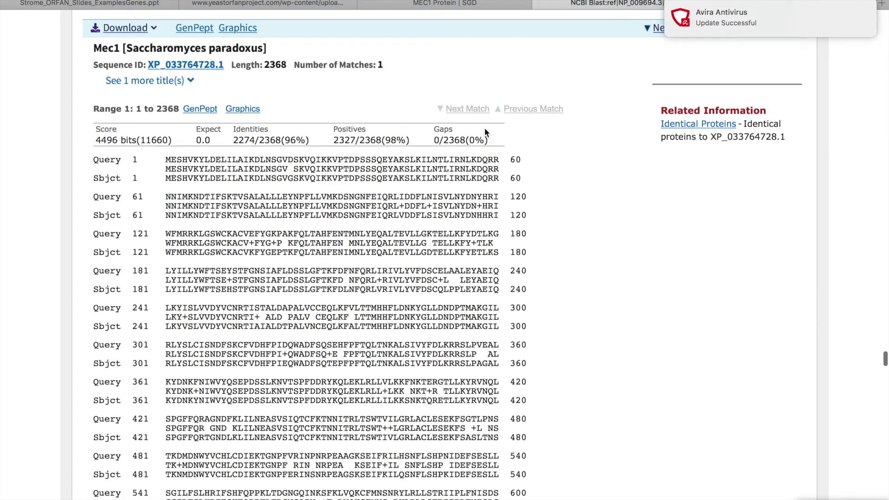
pyautogui.hotkey('ctrl', 'Right')
pyautogui.click(323, 217)
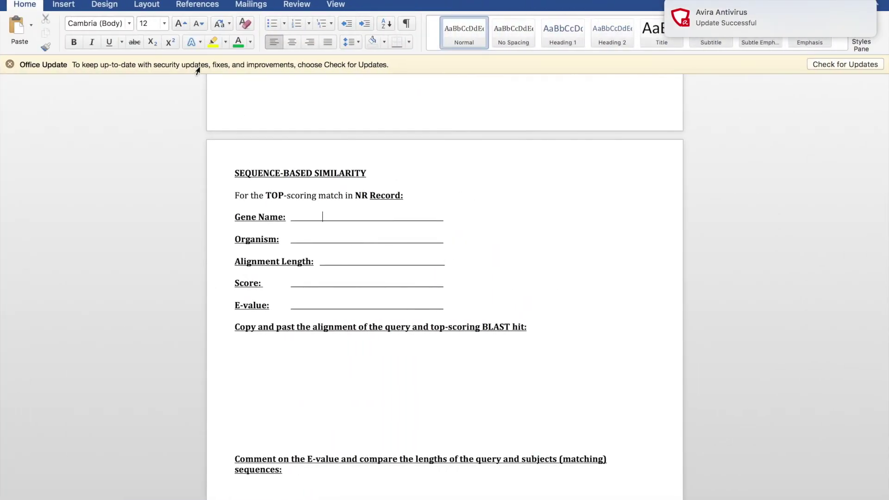
# Step: Enter Gene Name MEC1 and the organism in green, correcting the genus to Saccharomyces
pyautogui.write('MEC1')
pyautogui.click(337, 243)
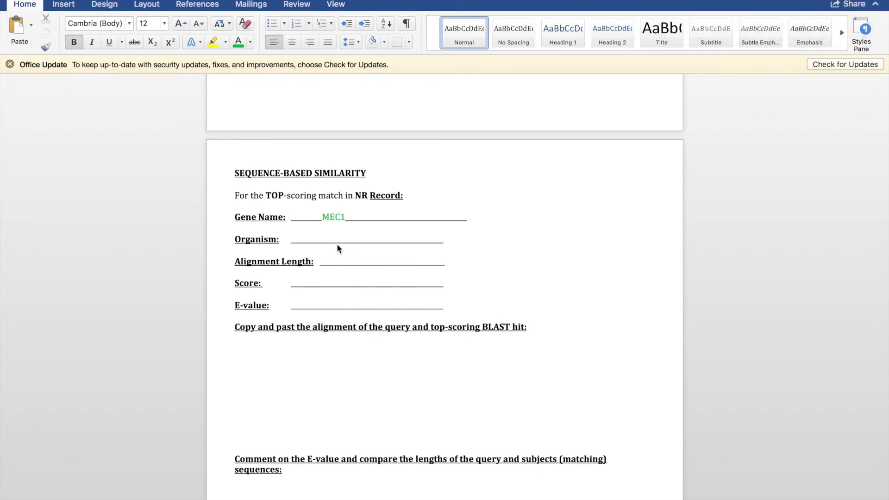
pyautogui.press('super+b')
pyautogui.write('S')
pyautogui.press('BackSpace')
pyautogui.click(237, 41)
pyautogui.write('Sacchrom')
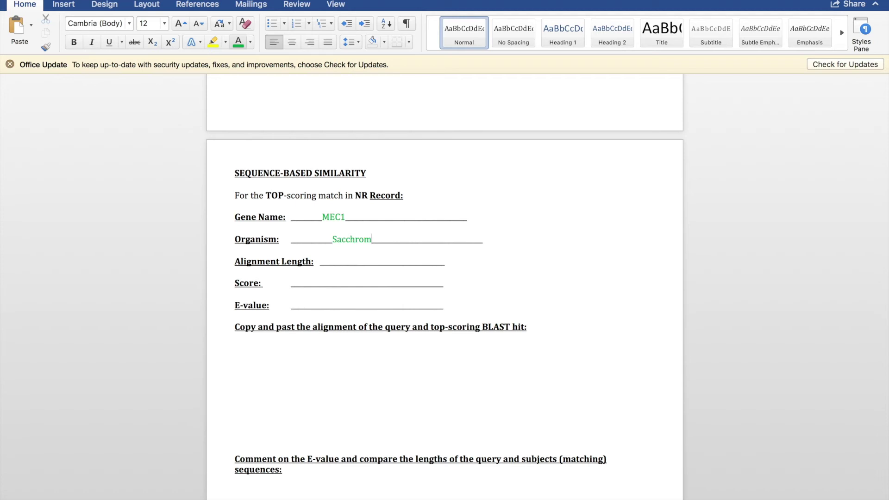
pyautogui.write('yeces pa')
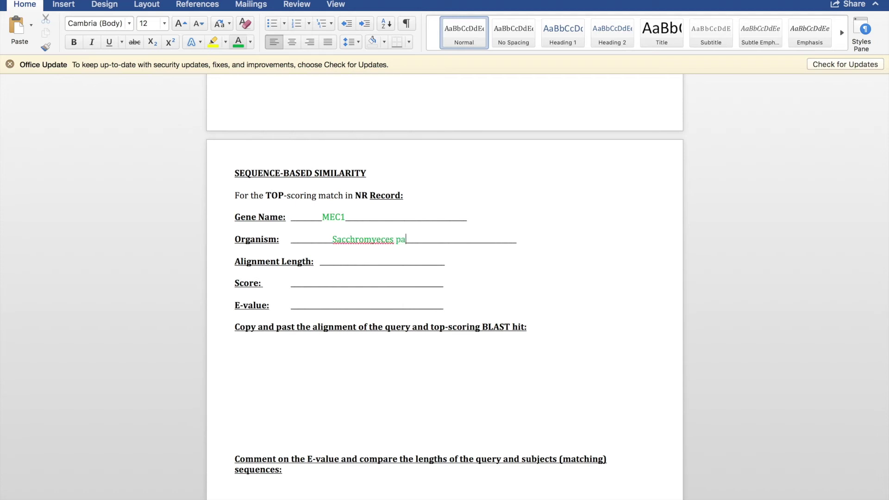
pyautogui.write('radpxus')
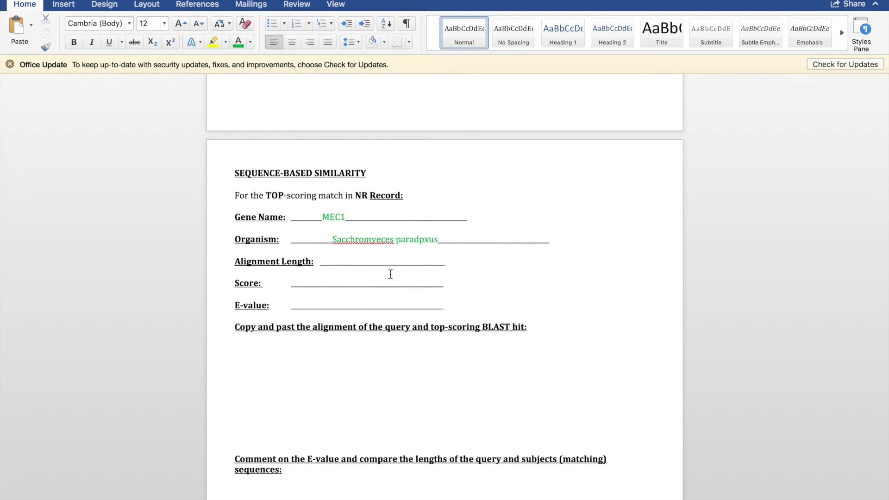
pyautogui.rightClick(370, 243)
pyautogui.click(373, 250)
# Step: Correct the species spelling so the Organism reads 'Saccharomyces paradoxes'
pyautogui.click(363, 262)
pyautogui.hotkey('ctrl', 'Left')
pyautogui.hotkey('ctrl', 'Right')
pyautogui.rightClick(413, 246)
pyautogui.click(403, 241)
pyautogui.rightClick(415, 240)
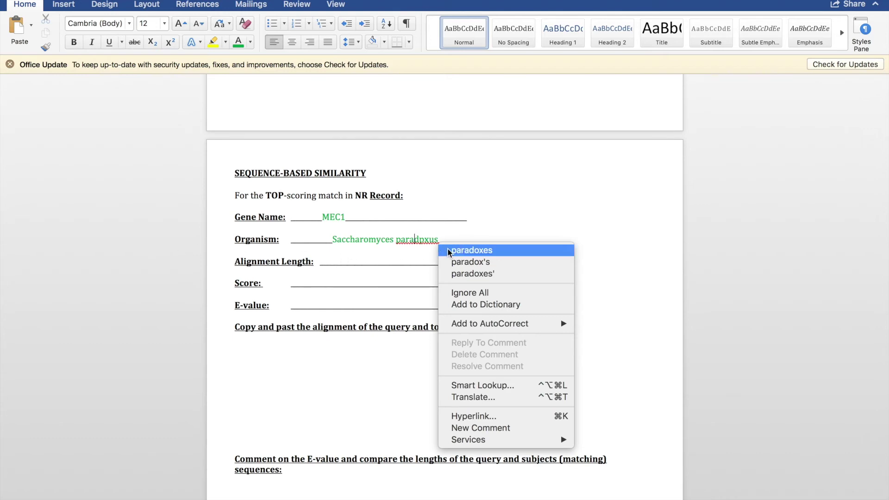
pyautogui.click(472, 250)
# Step: Check the BLAST hit and enter Alignment Length 2368
pyautogui.hotkey('ctrl', 'Left')
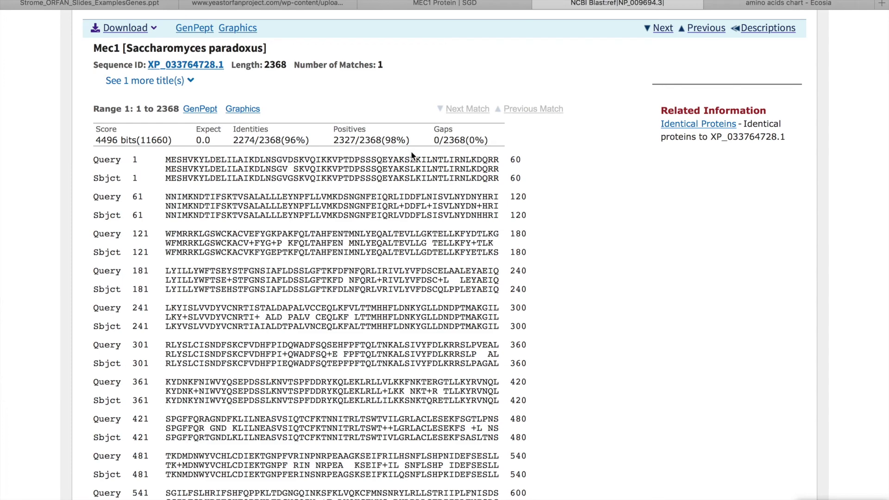
pyautogui.scroll(1, 412, 155)
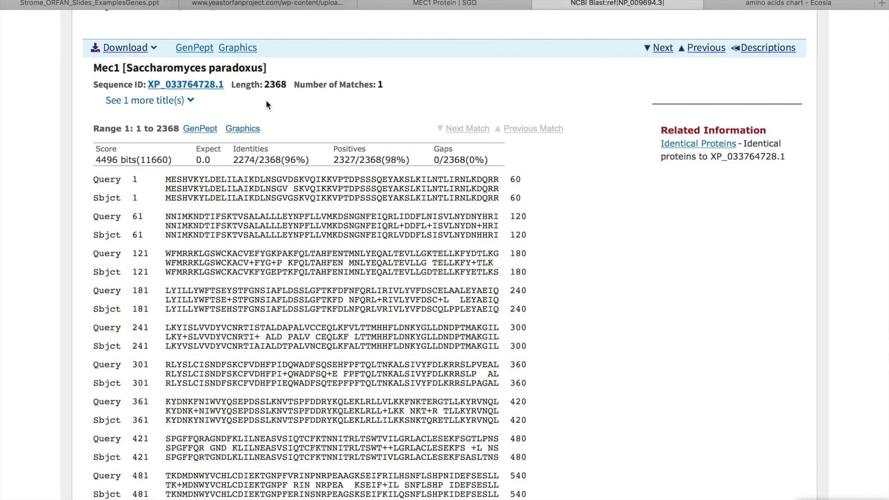
pyautogui.hotkey('ctrl', 'Right')
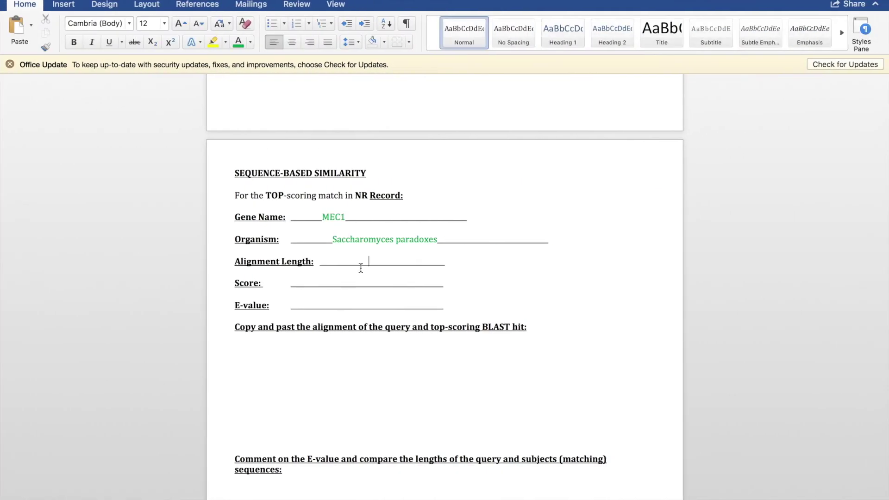
pyautogui.click(369, 261)
pyautogui.write('2368')
pyautogui.hotkey('ctrl', 'Left')
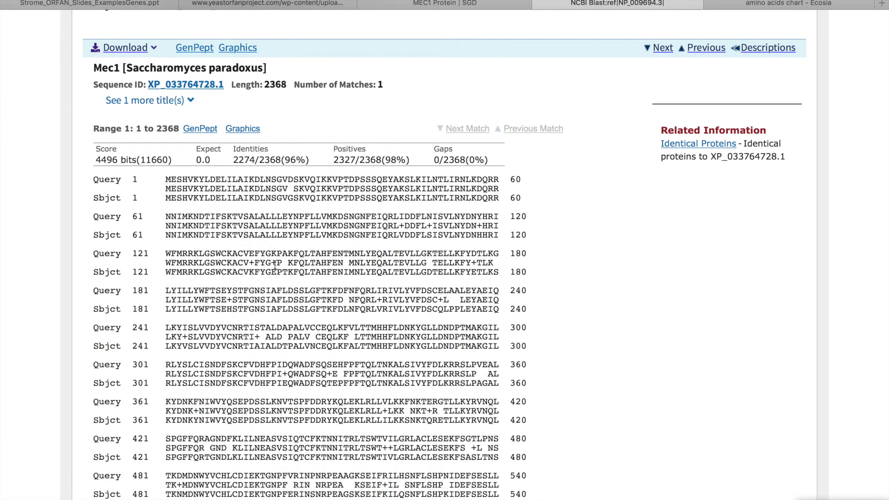
pyautogui.hotkey('ctrl', 'Right')
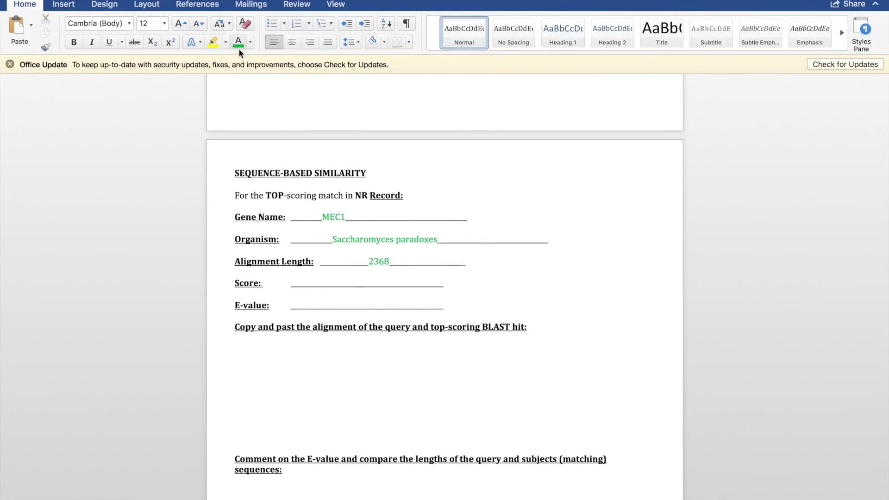
# Step: Enter the Score as '4496 bits (11,660)'
pyautogui.click(360, 283)
pyautogui.write('4496 bits (')
pyautogui.hotkey('ctrl', 'Right')
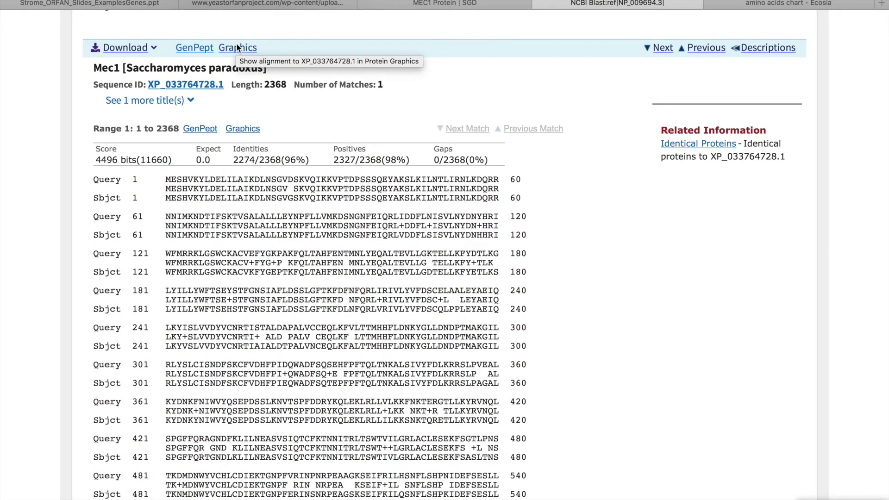
pyautogui.hotkey('ctrl', 'Left')
pyautogui.write('(1,6')
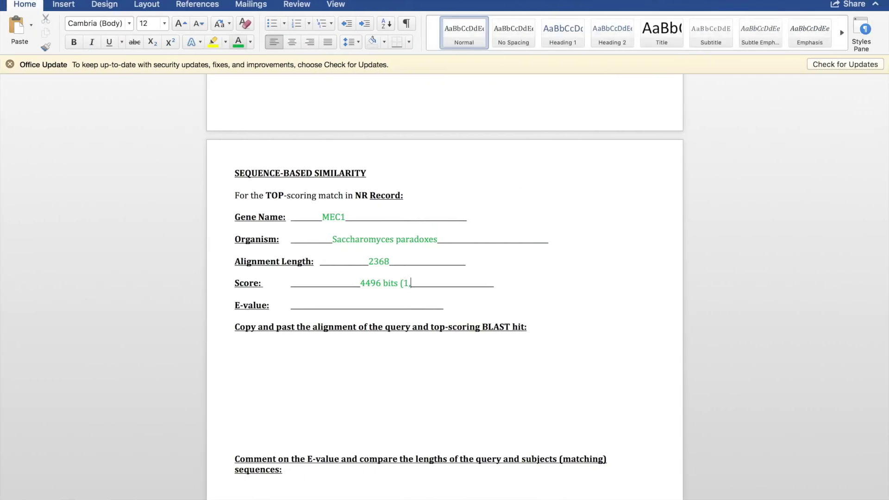
pyautogui.write('60)')
pyautogui.press('Return')
pyautogui.write('1')
pyautogui.press('BackSpace')
pyautogui.press('BackSpace')
pyautogui.click(405, 283)
pyautogui.write('1')
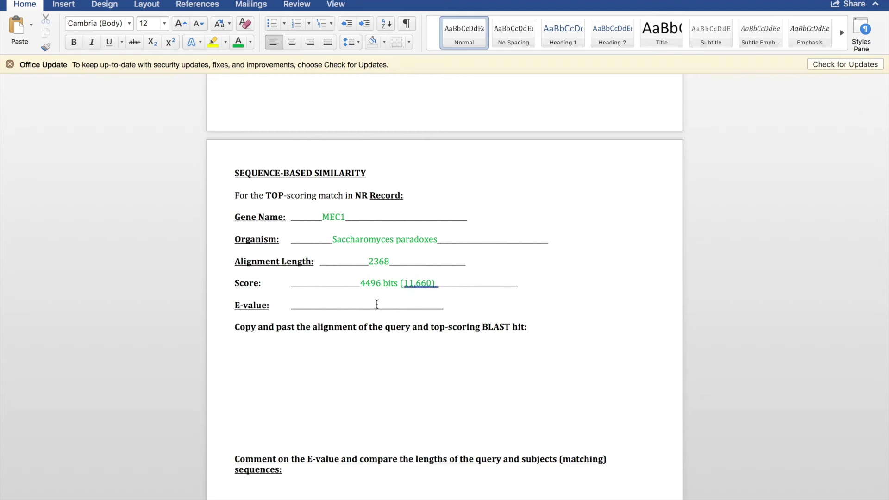
# Step: Enter the E-value 0.0 in green
pyautogui.click(378, 305)
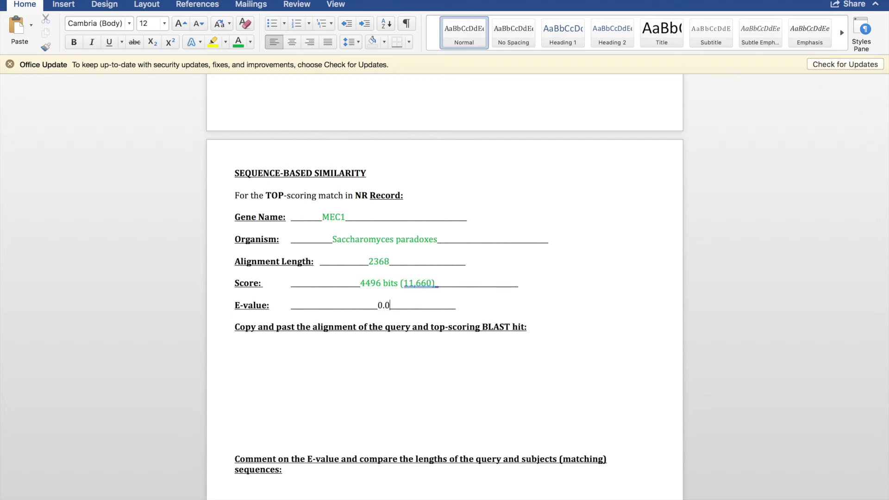
pyautogui.click(240, 47)
pyautogui.write('0.0')
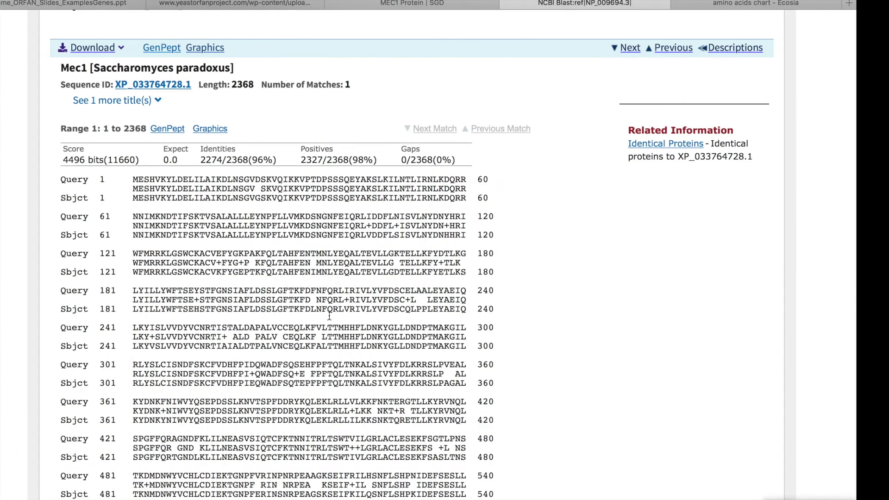
# Step: Copy the full Mec1 S. paradoxus alignment and paste it below the worksheet's alignment prompt
pyautogui.moveTo(92, 178); pyautogui.dragTo(357, 407)
pyautogui.rightClick(357, 407)
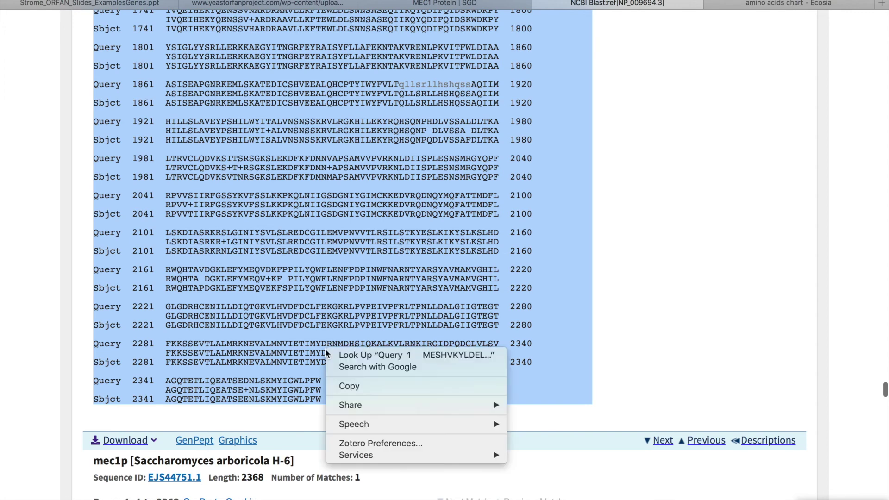
pyautogui.click(356, 390)
pyautogui.press('super+Tab')
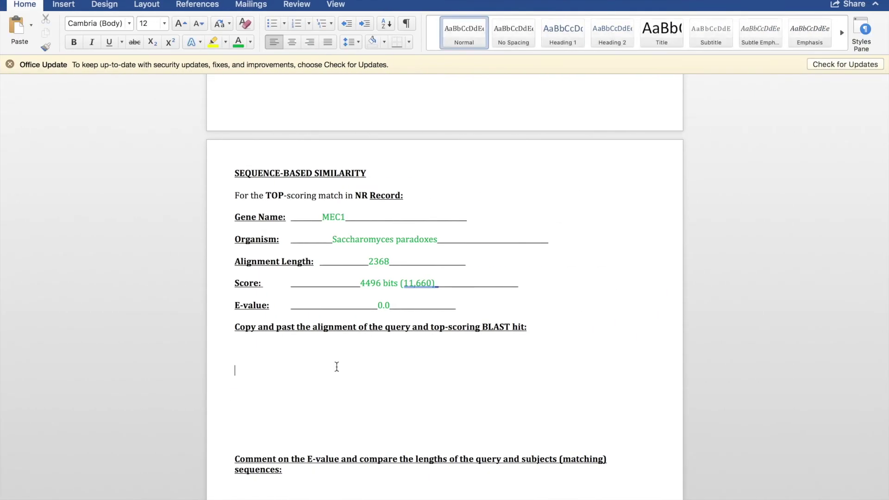
pyautogui.press('super+v')
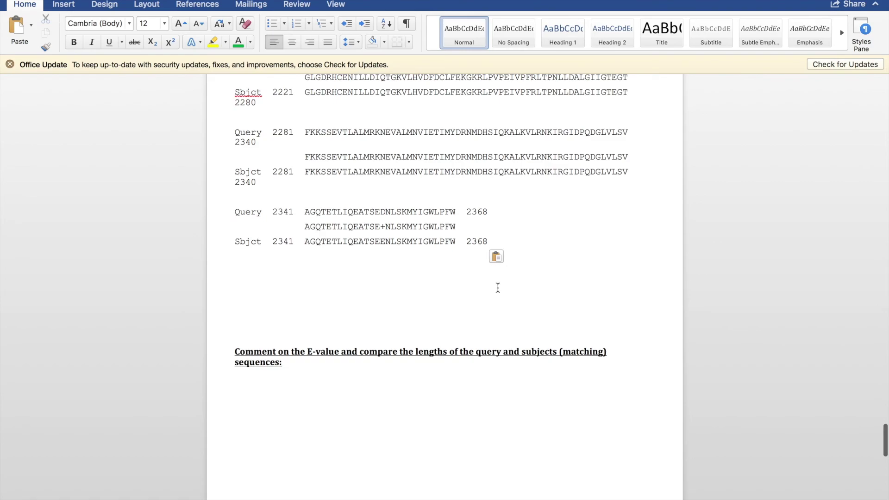
pyautogui.scroll(20, 492, 296)
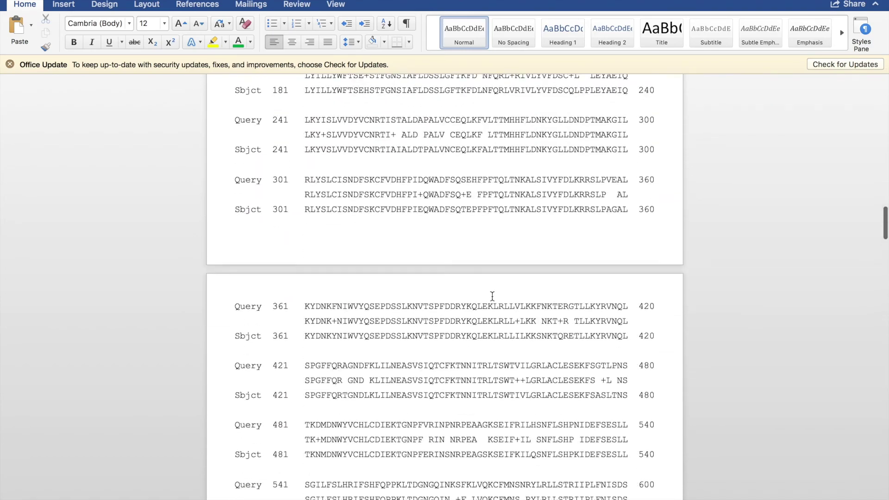
pyautogui.scroll(20, 492, 296)
pyautogui.scroll(-15, 492, 296)
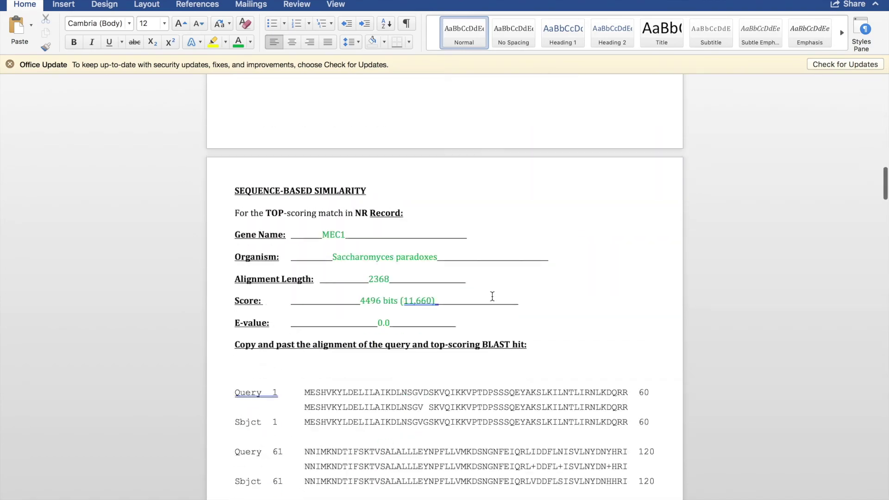
# Step: Return to the BLAST alignment page, clear the selection, and enlarge the page text
pyautogui.press('super+Tab')
pyautogui.click(707, 234)
pyautogui.press('super+equal')
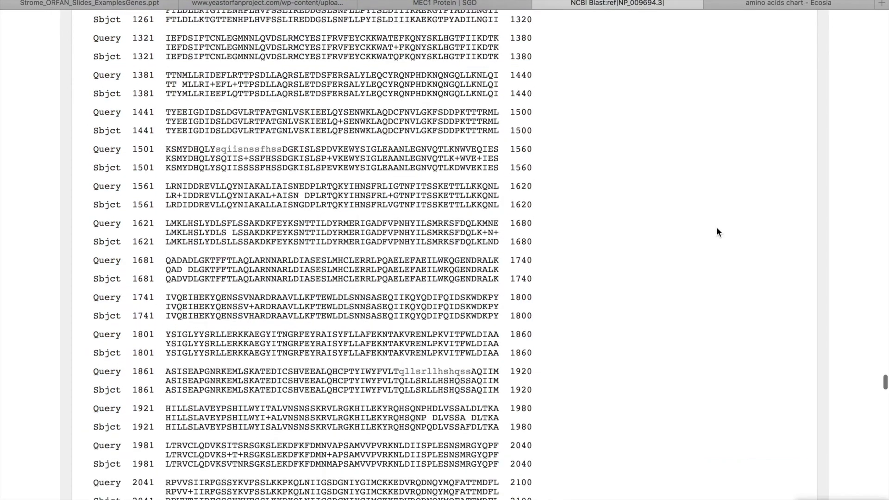
pyautogui.scroll(20, 717, 228)
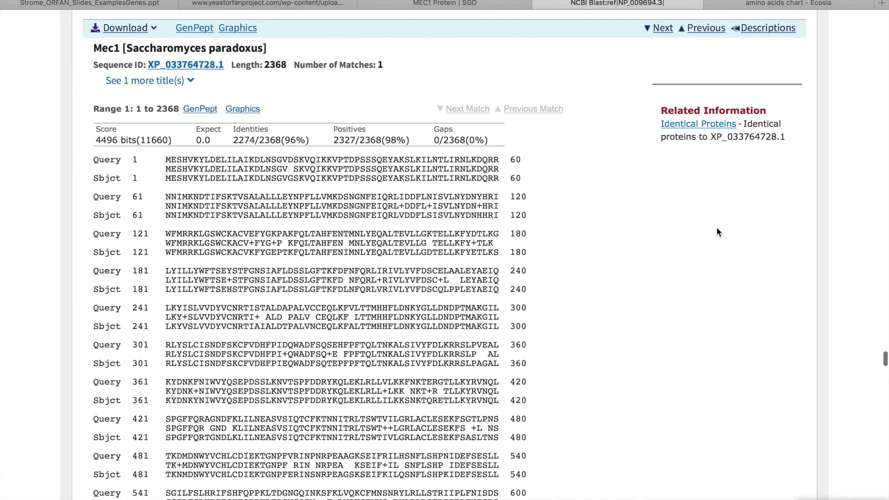